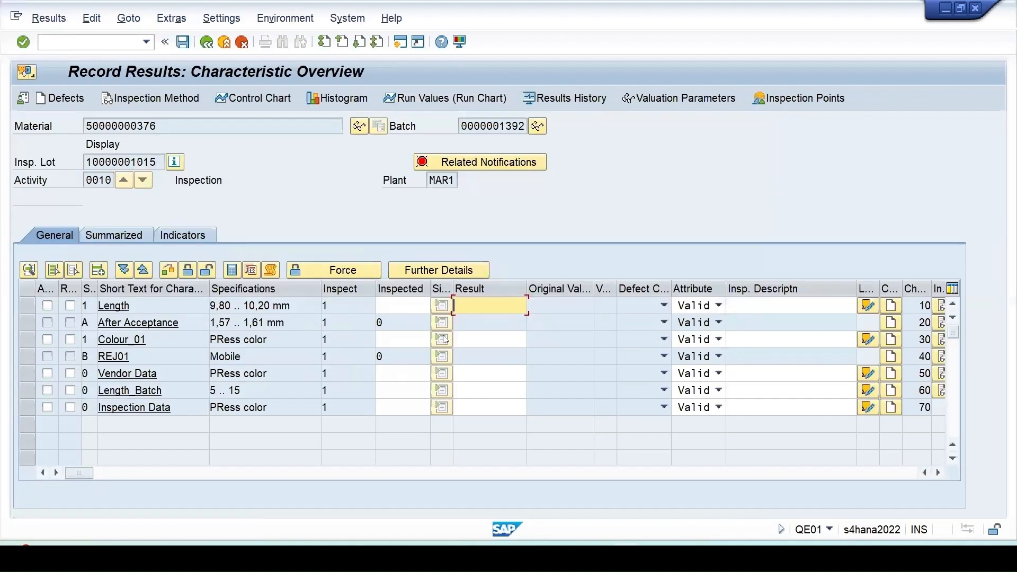
- Examine the catalog codes offered for the Colour_01 characteristic's result, and close the selection without choosing one
left_click(475, 341)
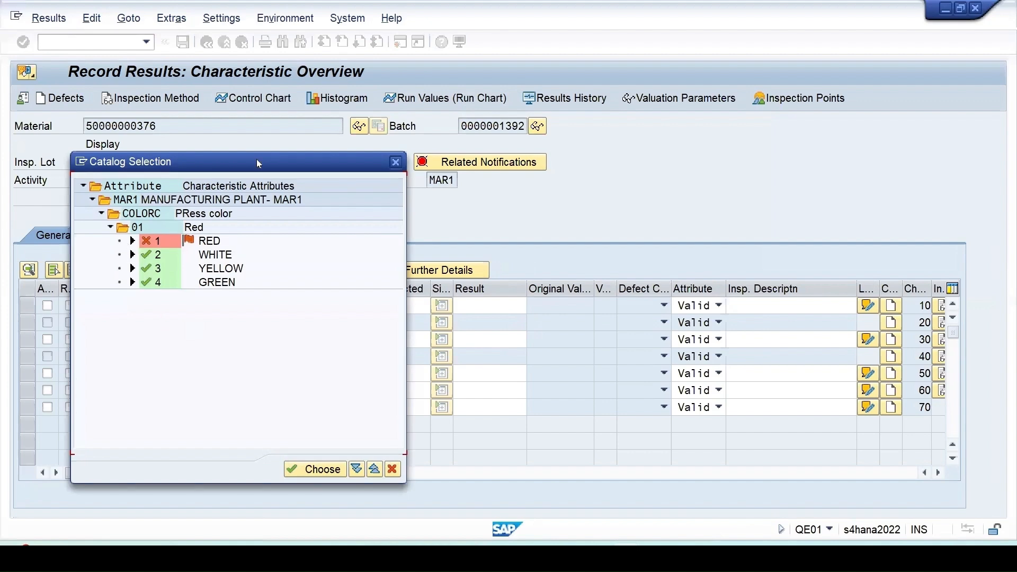
left_click_drag(257, 163, 711, 149)
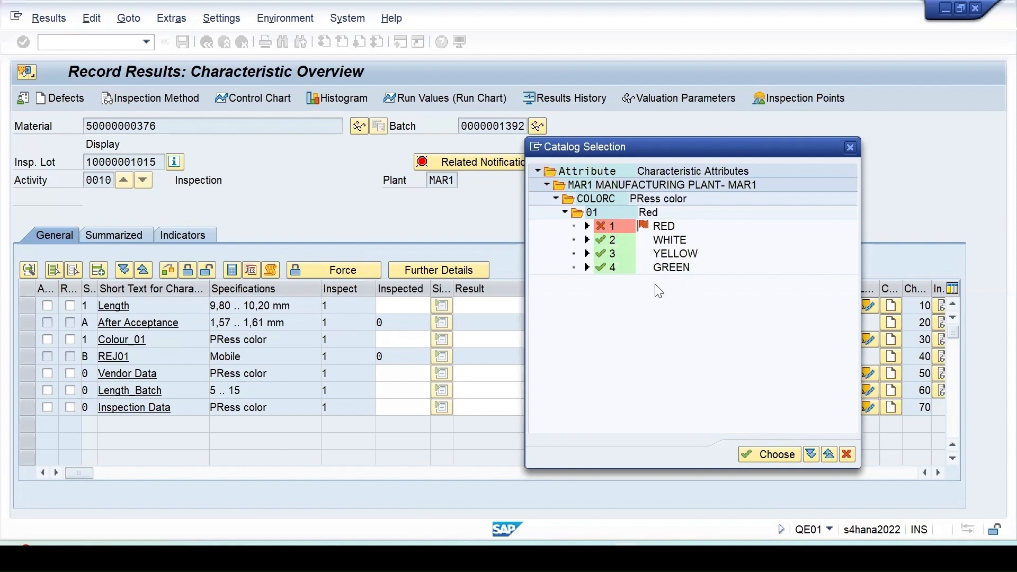
left_click(850, 147)
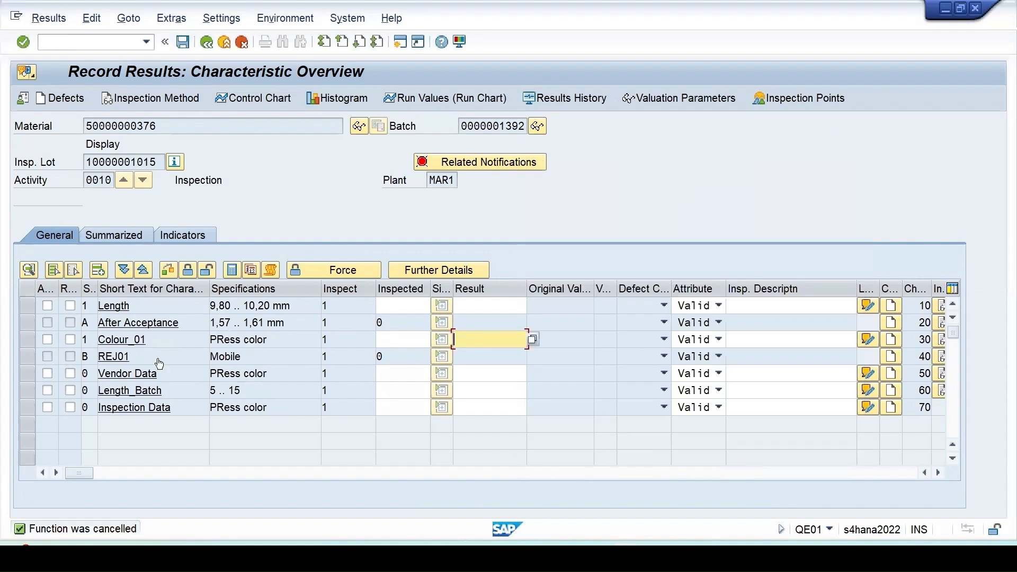
left_click(532, 340)
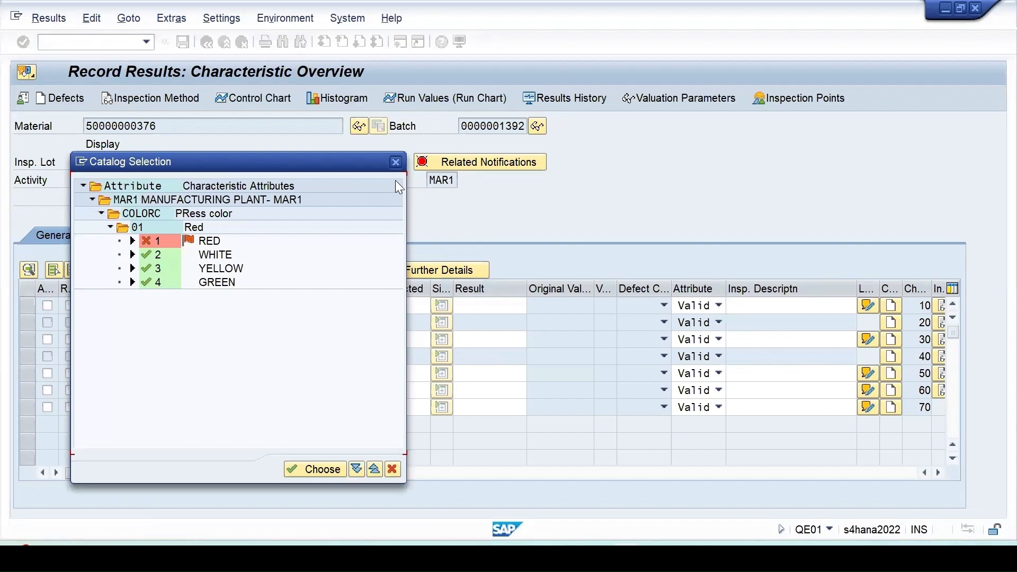
left_click(395, 162)
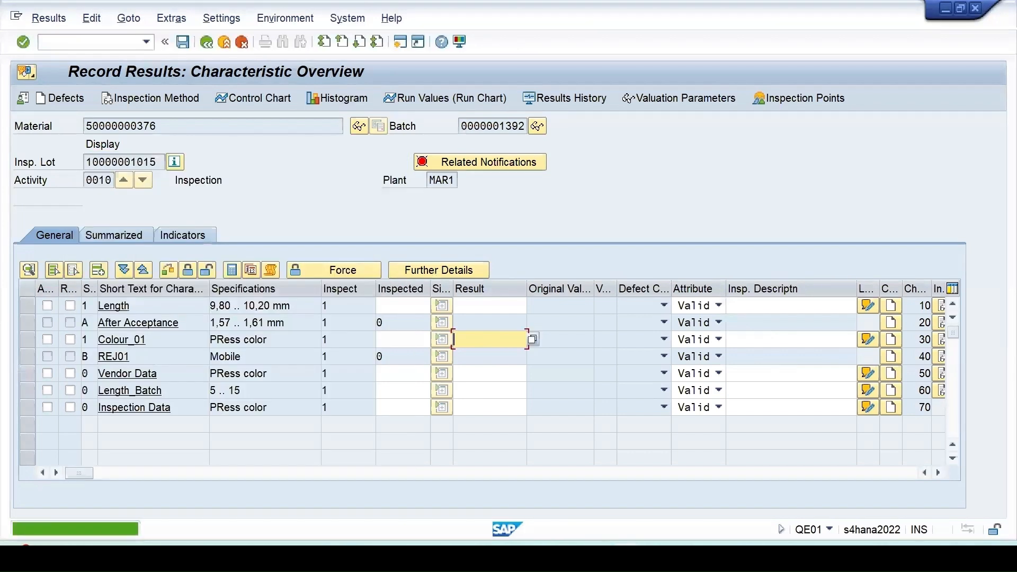
- Switch to the QS41 Edit Catalog session and open the code groups of catalog 1, Characteristic Attributes
mouse_move(627, 556)
left_click(602, 487)
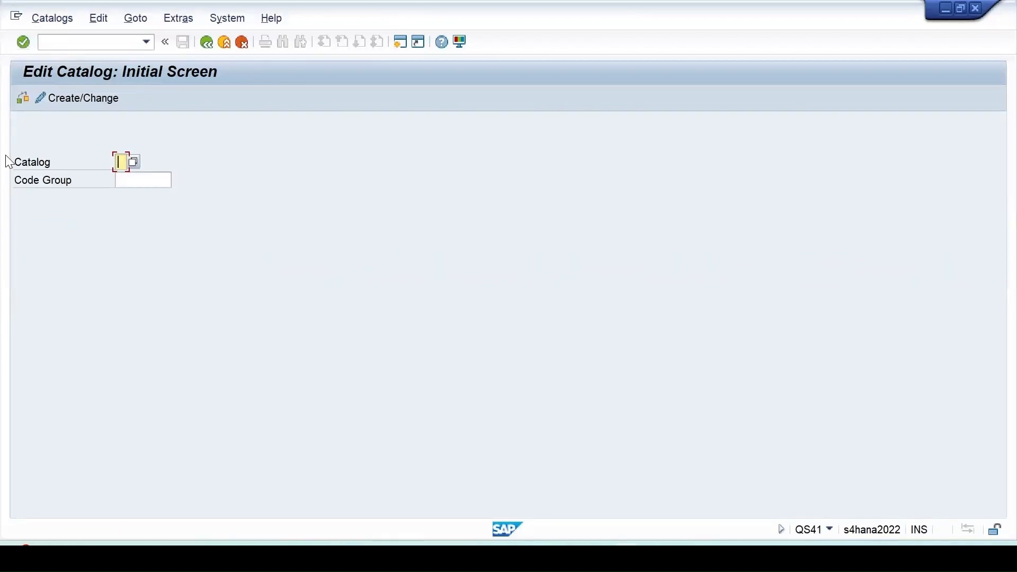
left_click(132, 162)
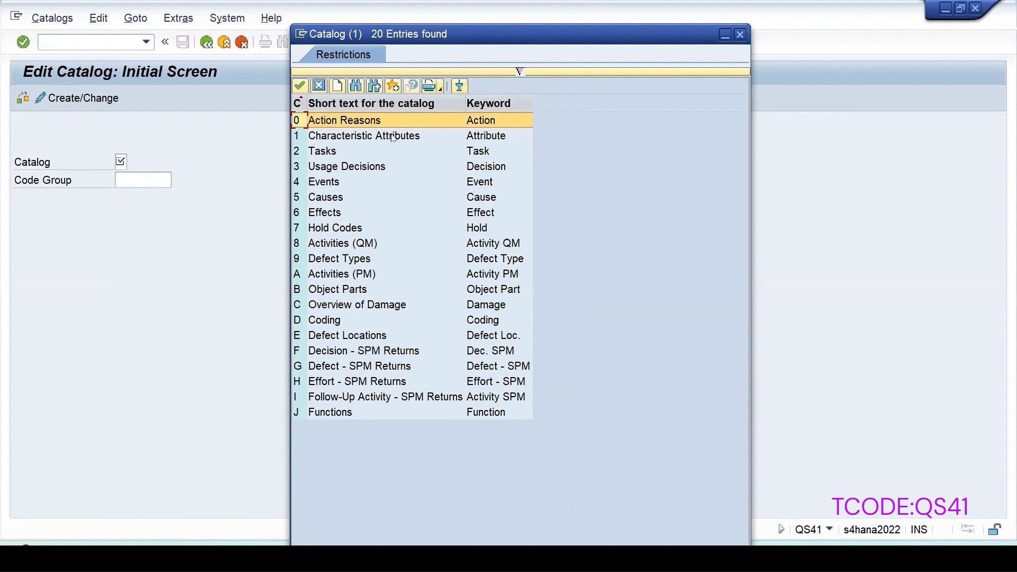
left_click(304, 139)
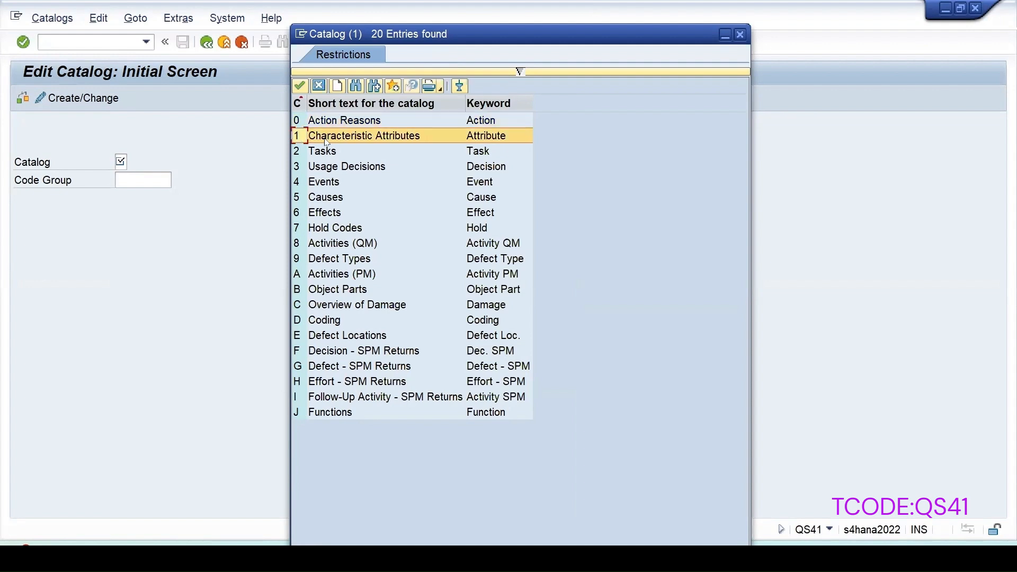
double_click(370, 135)
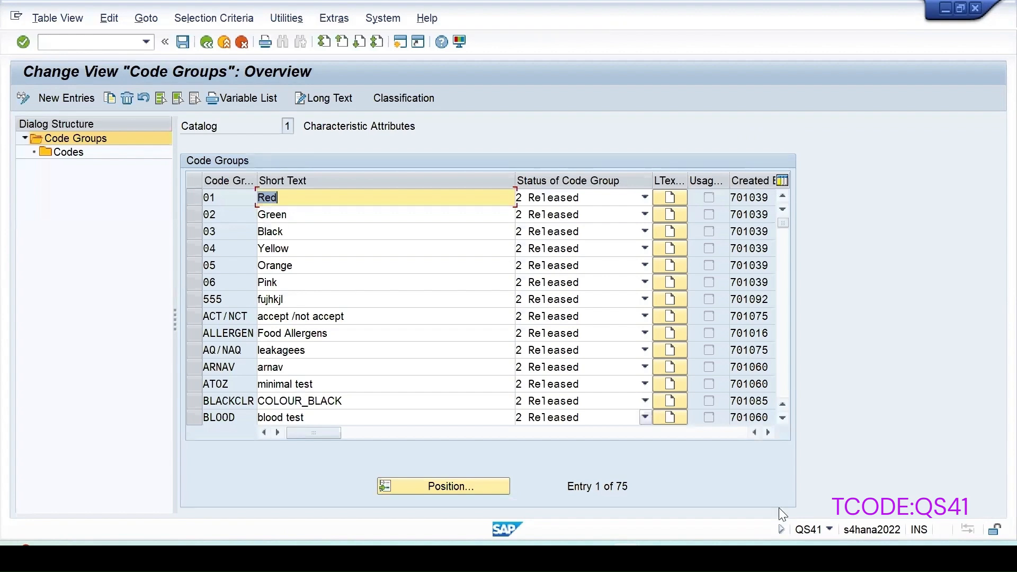
left_click(829, 528)
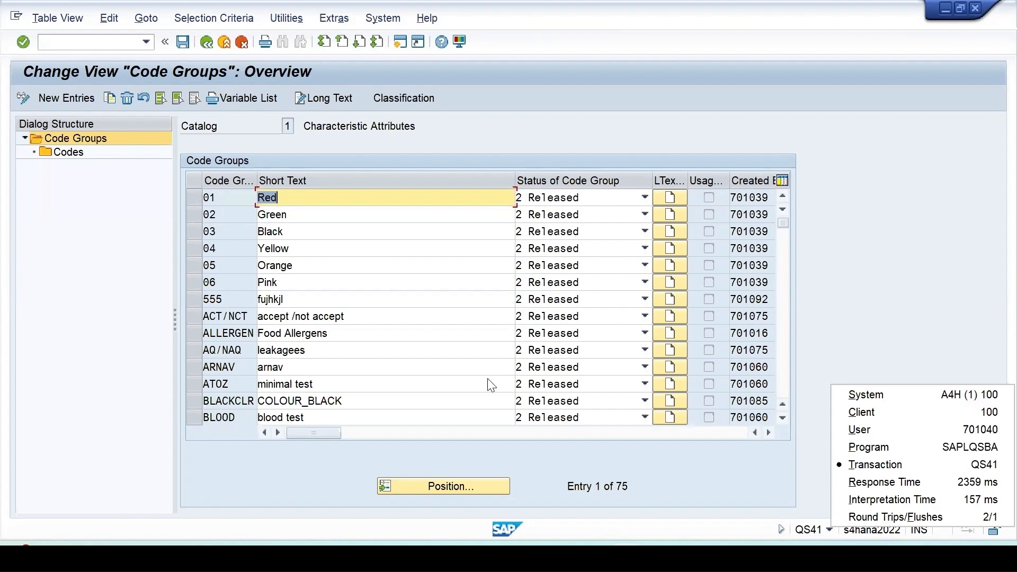
left_click(211, 44)
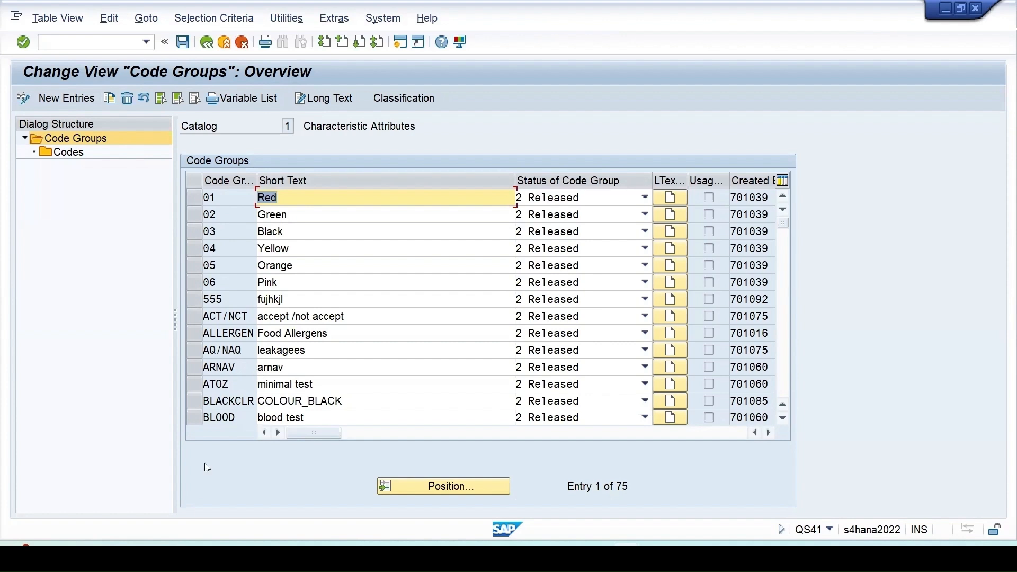
- View the codes of code group 03 Black and return to the code groups overview
left_click(194, 233)
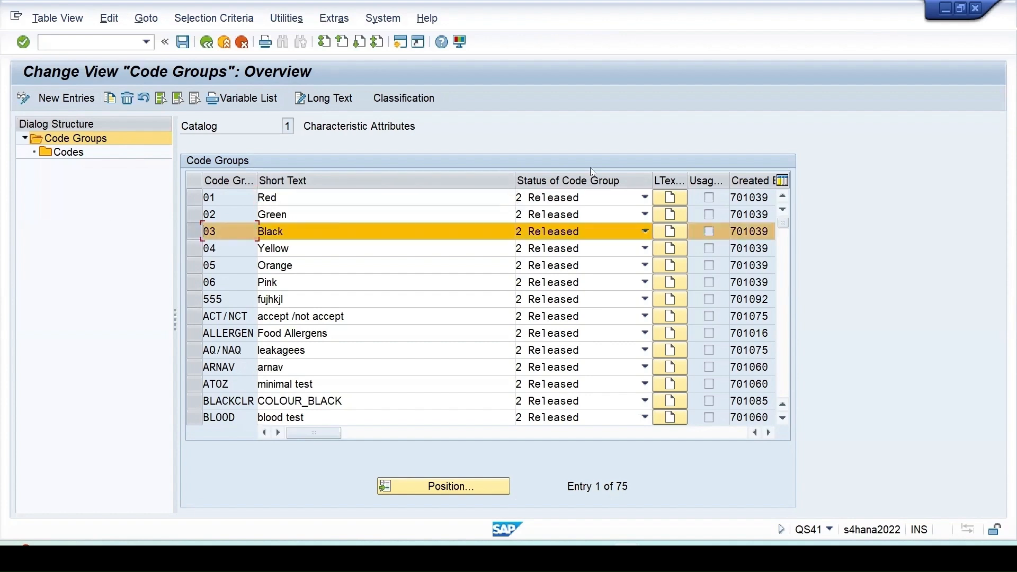
left_click(84, 153)
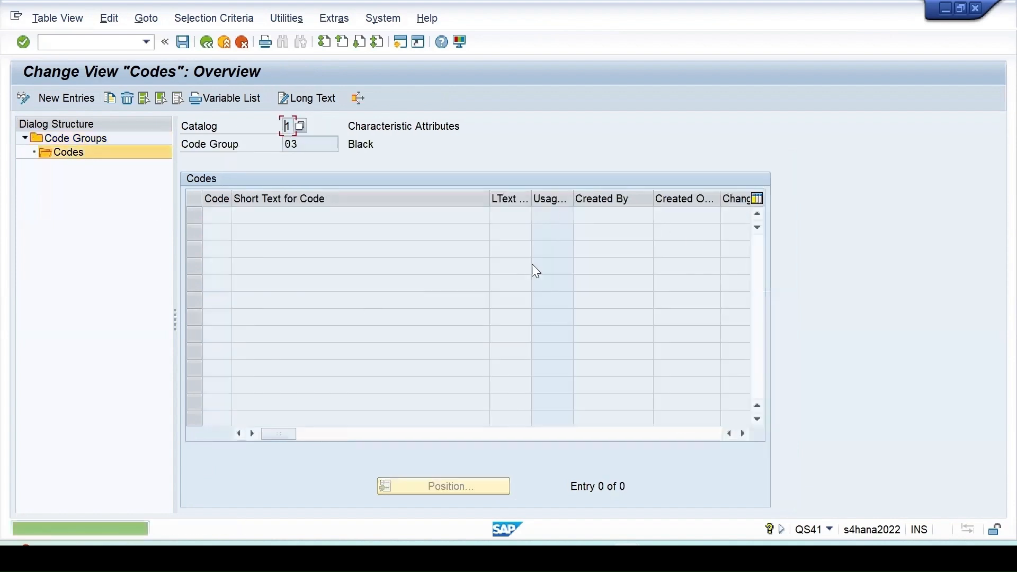
left_click(205, 42)
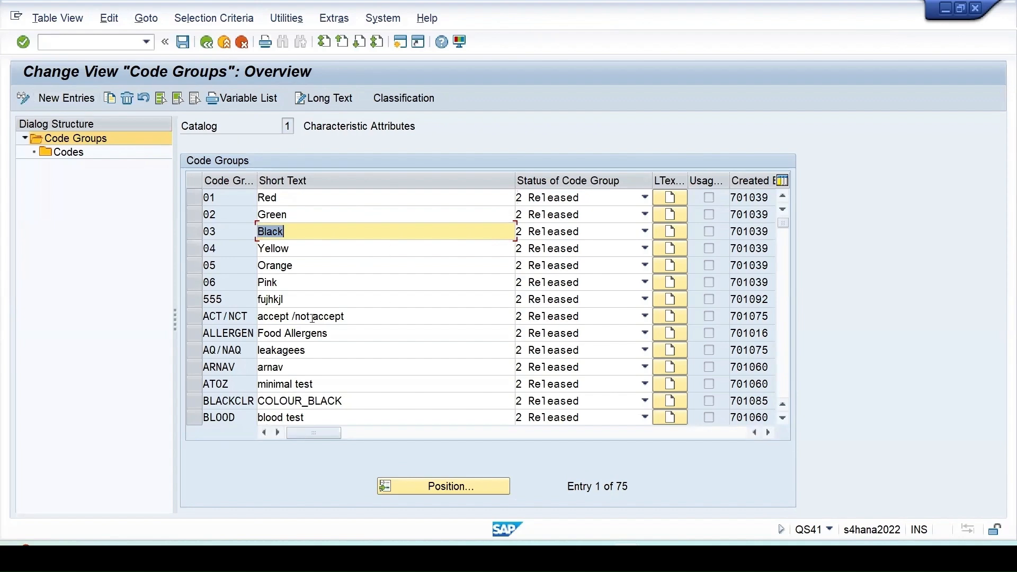
- Switch to the Record Results session and review the code group and codes in Colour_01's catalog selection
scroll(334, 354, "down", 2)
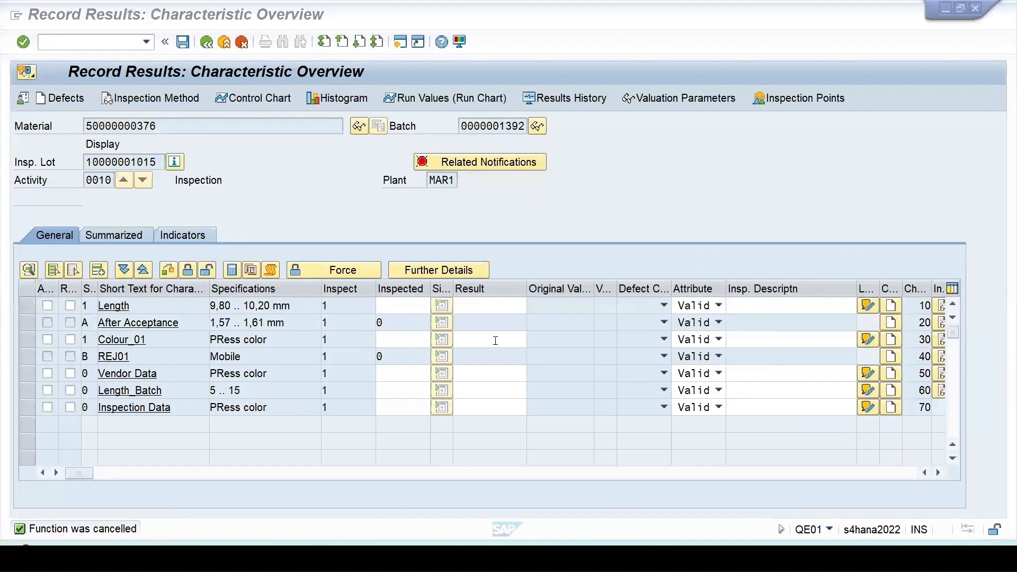
left_click(536, 341)
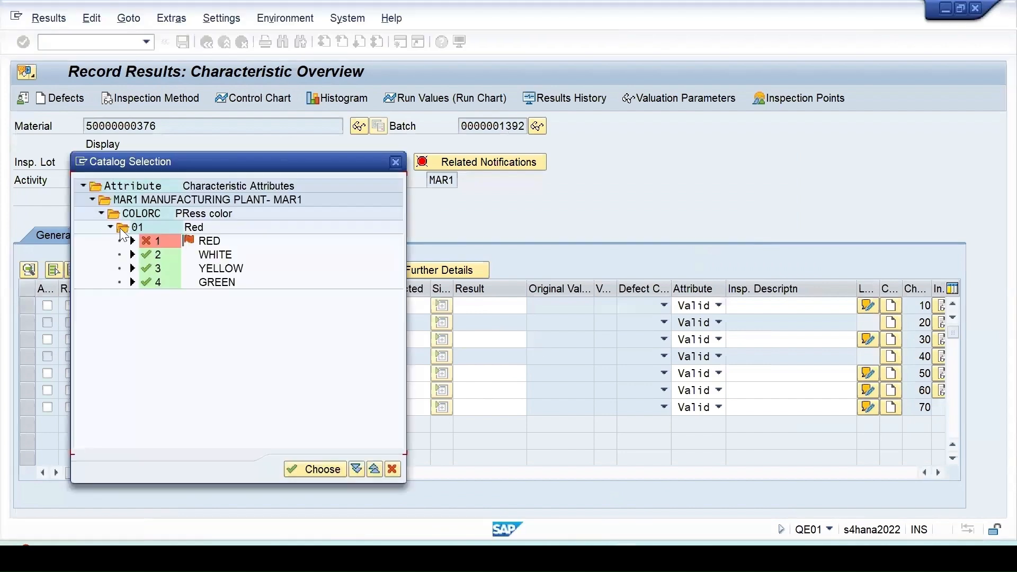
left_click_drag(196, 168, 512, 152)
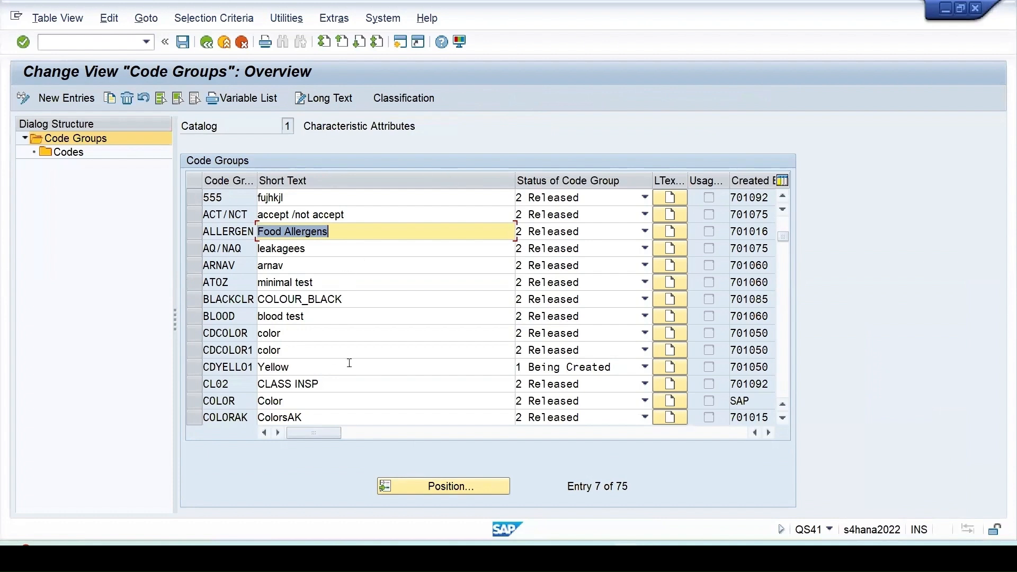
- Open the codes of code group COLOR in the QS41 session and select code 1 Red
scroll(350, 362, "down", 2)
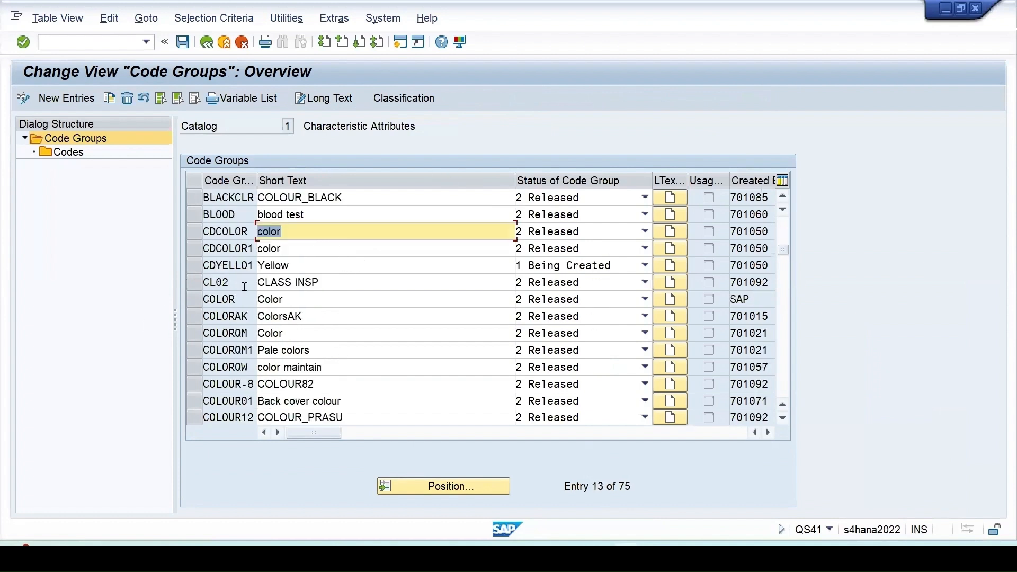
left_click(192, 303)
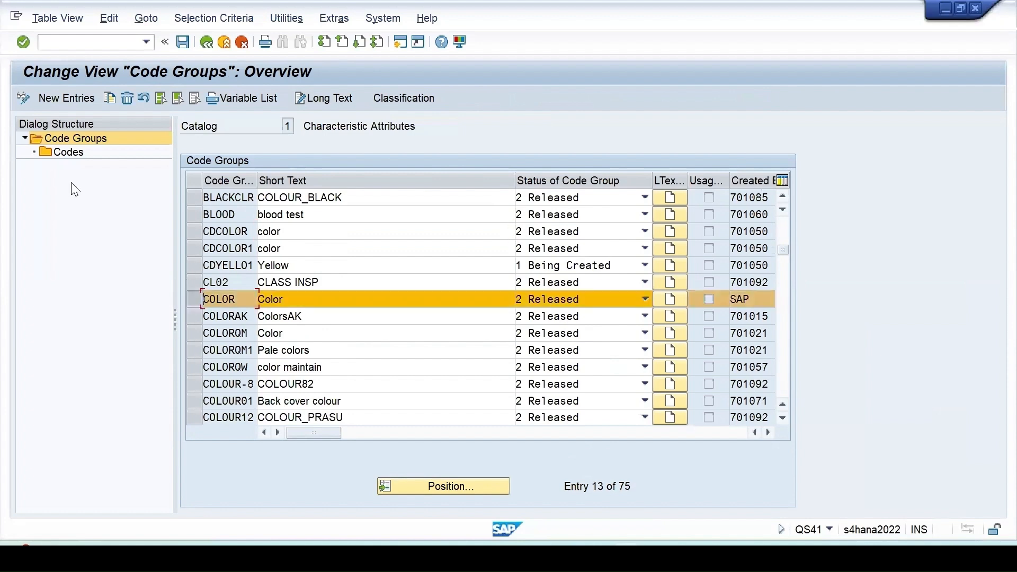
double_click(77, 156)
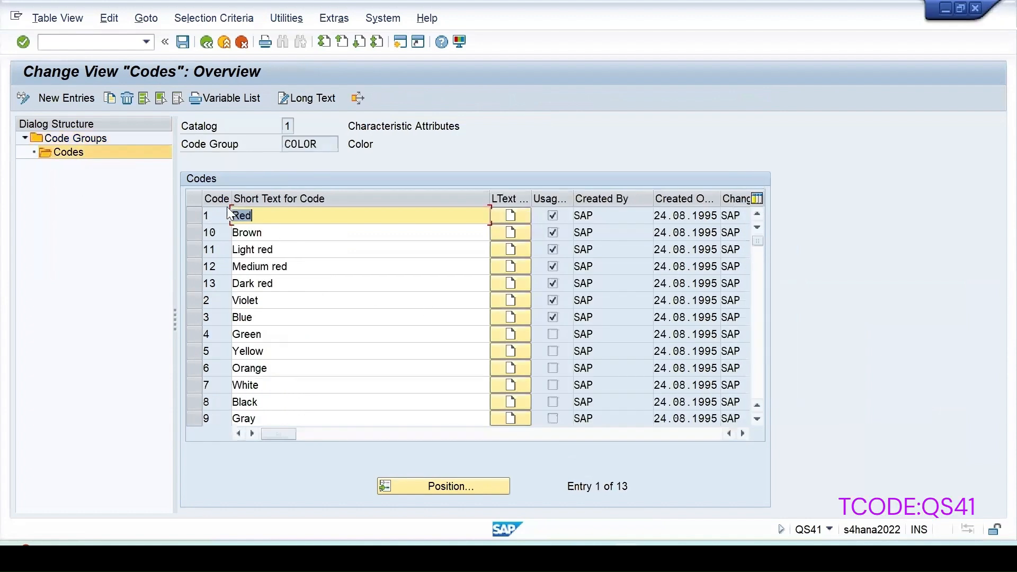
left_click(195, 217)
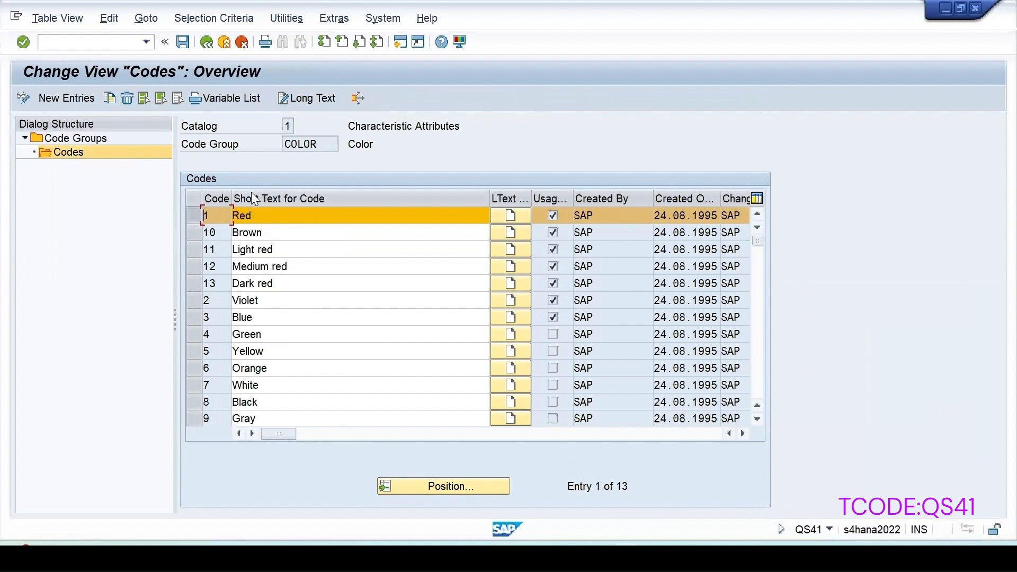
left_click_drag(252, 215, 236, 215)
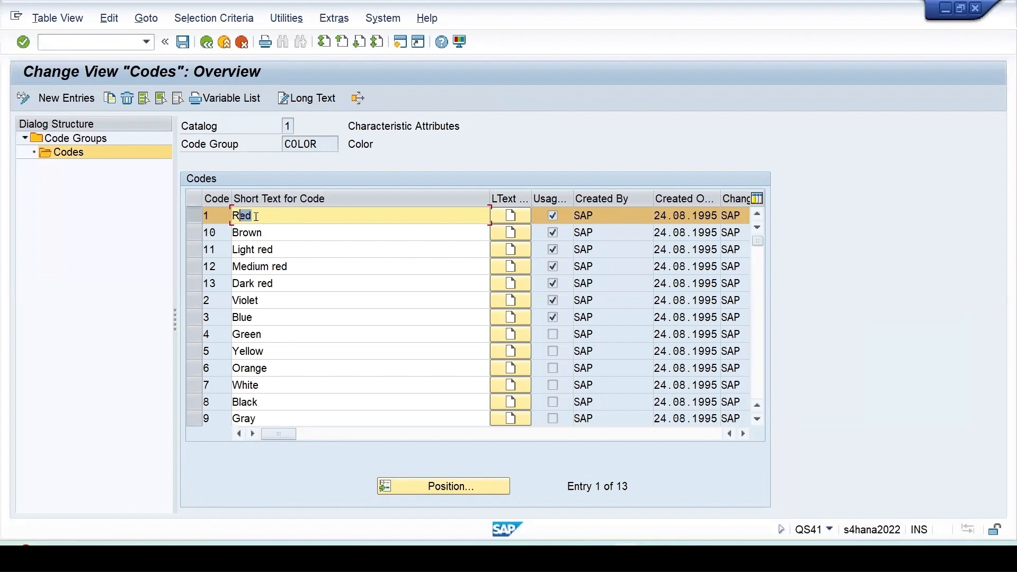
left_click_drag(256, 216, 199, 214)
- Start transaction QS51 in a new session to edit selected sets
left_click(400, 43)
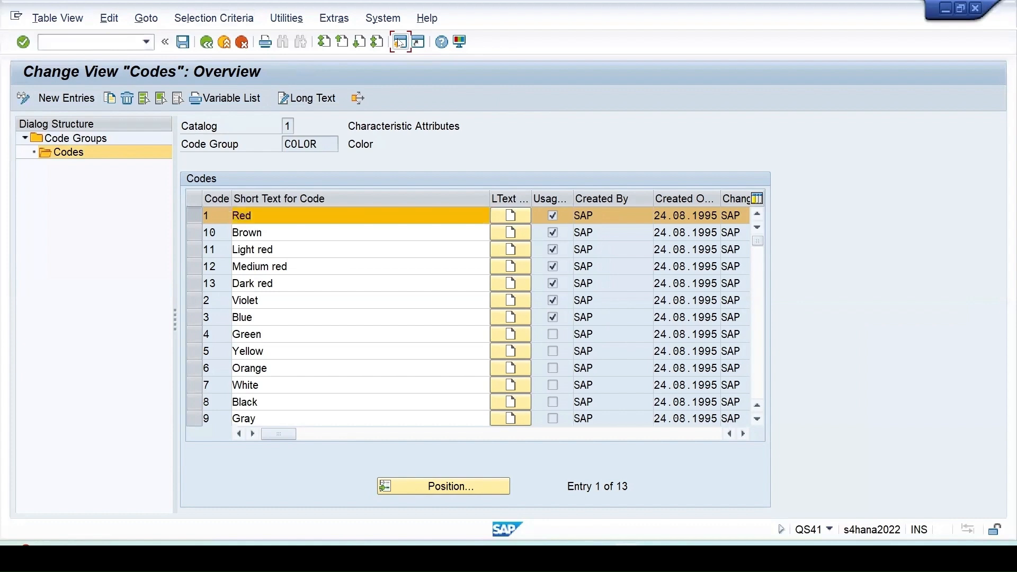
type("q")
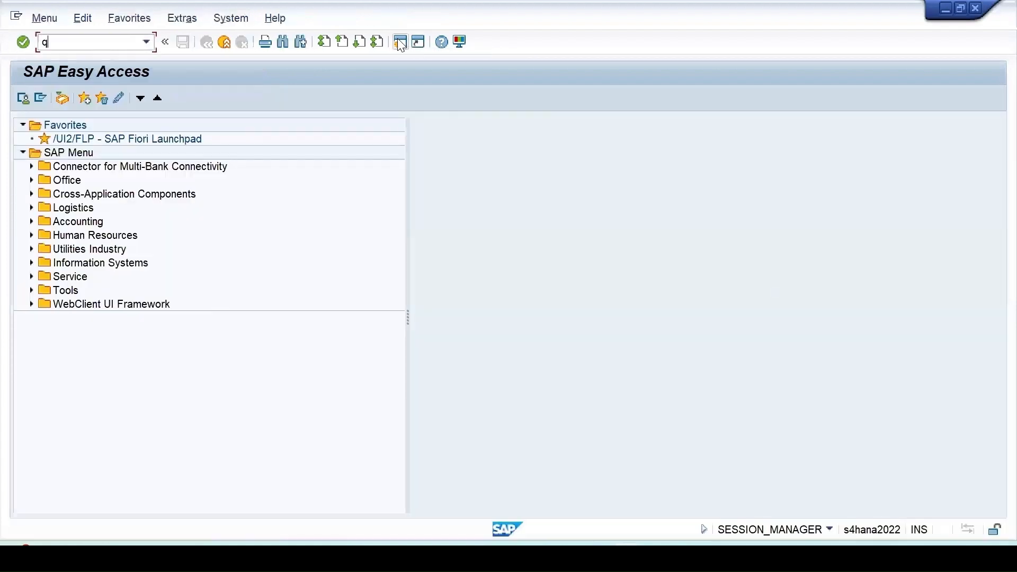
type("ss")
key("BackSpace")
type("51")
key("Return")
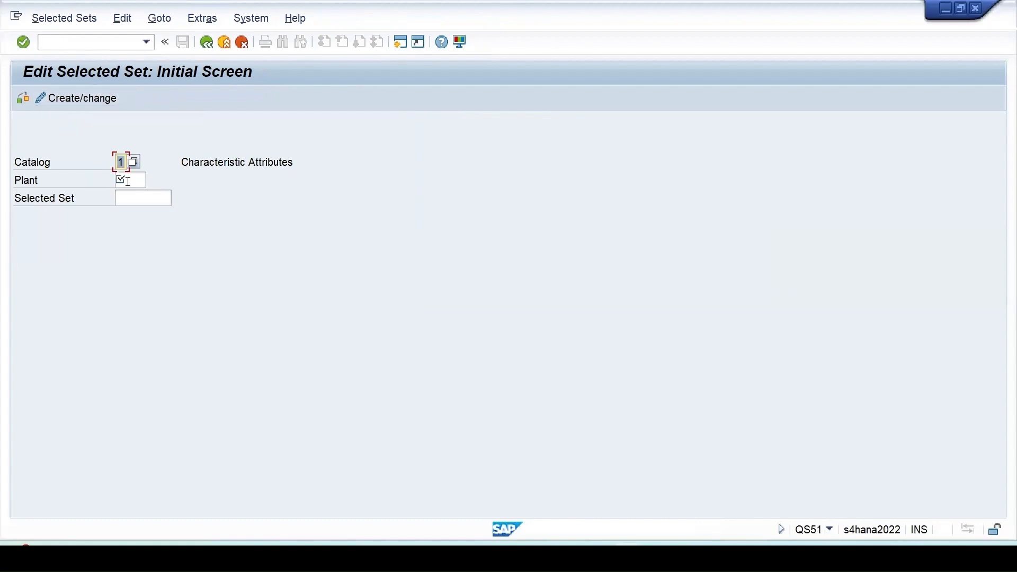
- Choose catalog 1, Characteristic Attributes, for the selected set from the list of catalogs
left_click(144, 179)
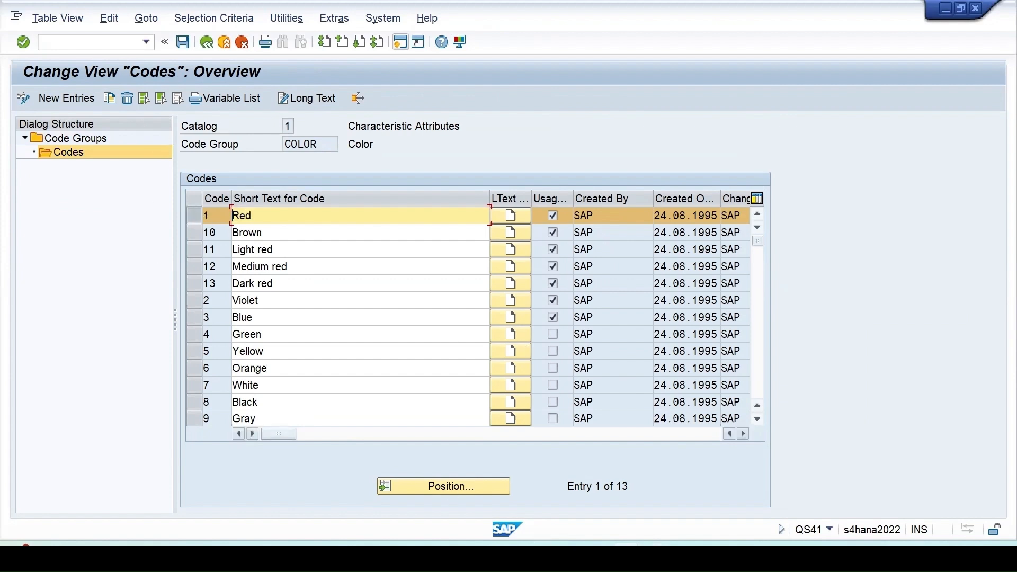
left_click(783, 498)
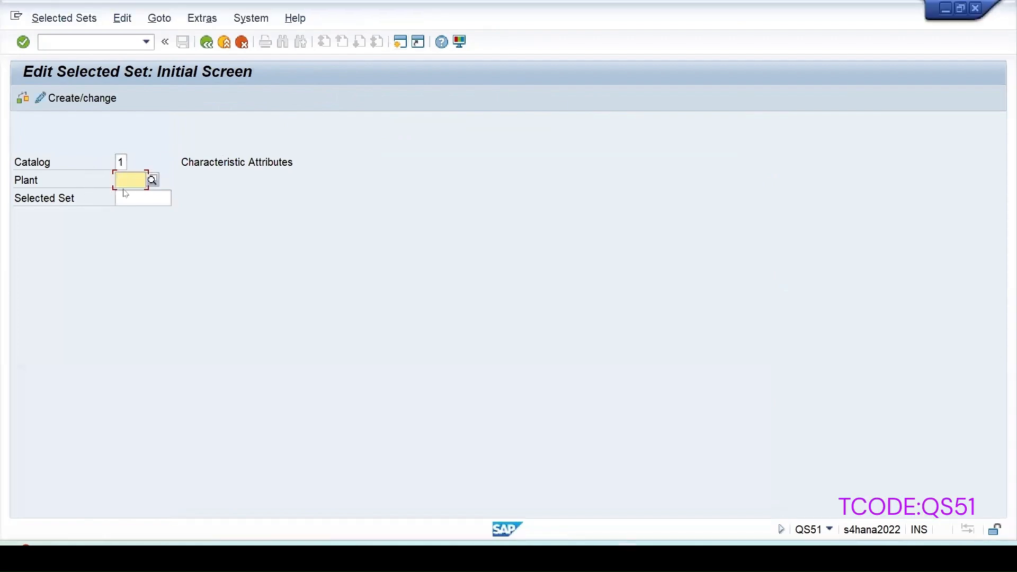
left_click(120, 162)
left_click(127, 162)
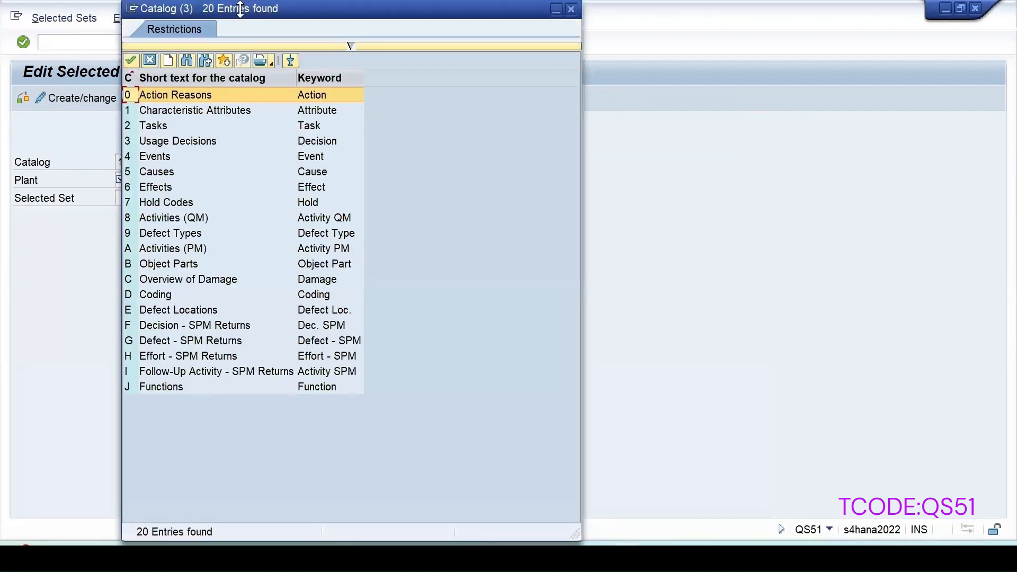
left_click_drag(244, 9, 244, 41)
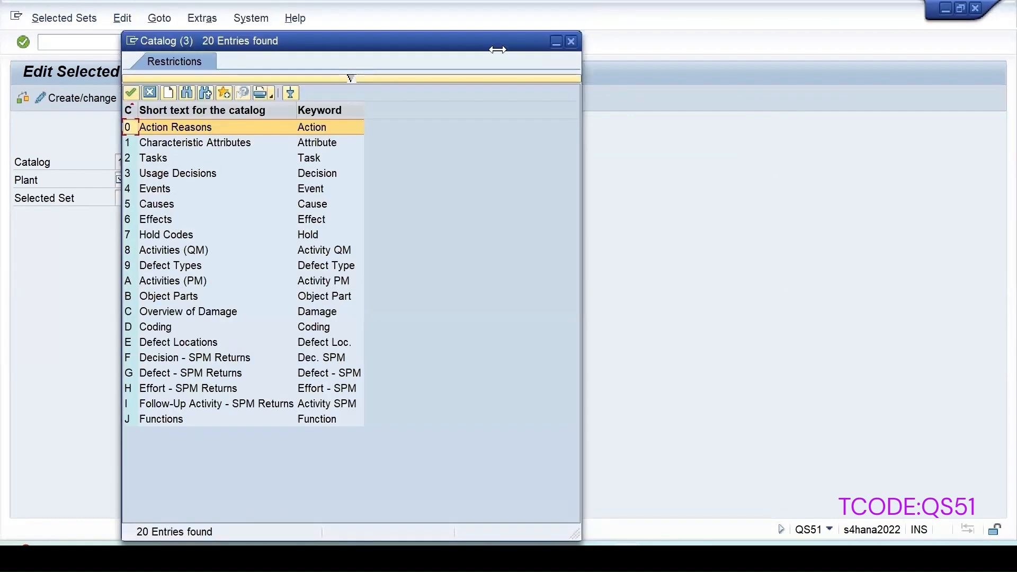
double_click(171, 141)
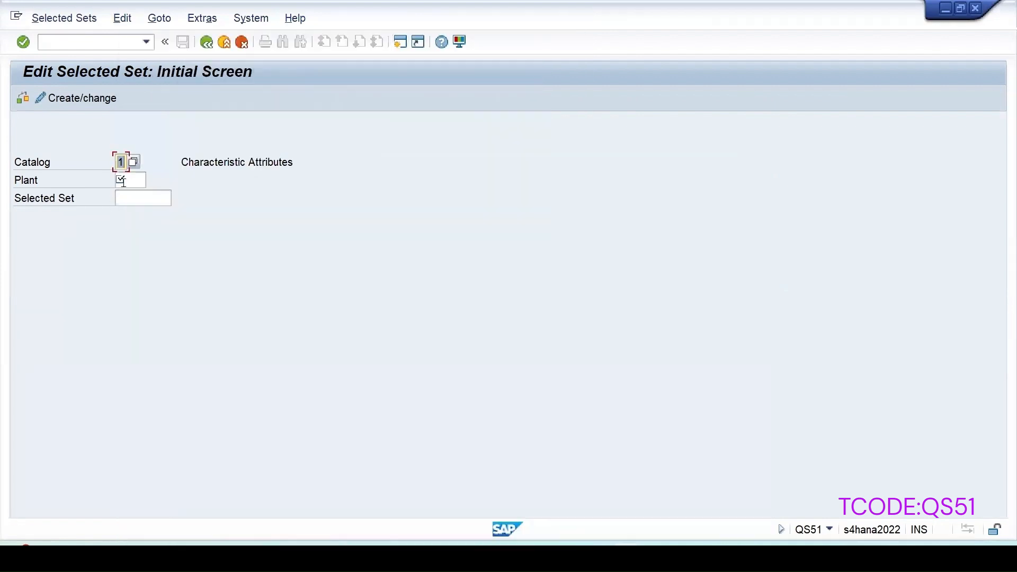
- Open the selected sets of plant 1710 and display the codes of selected set COLOURY
key("Tab")
type("17")
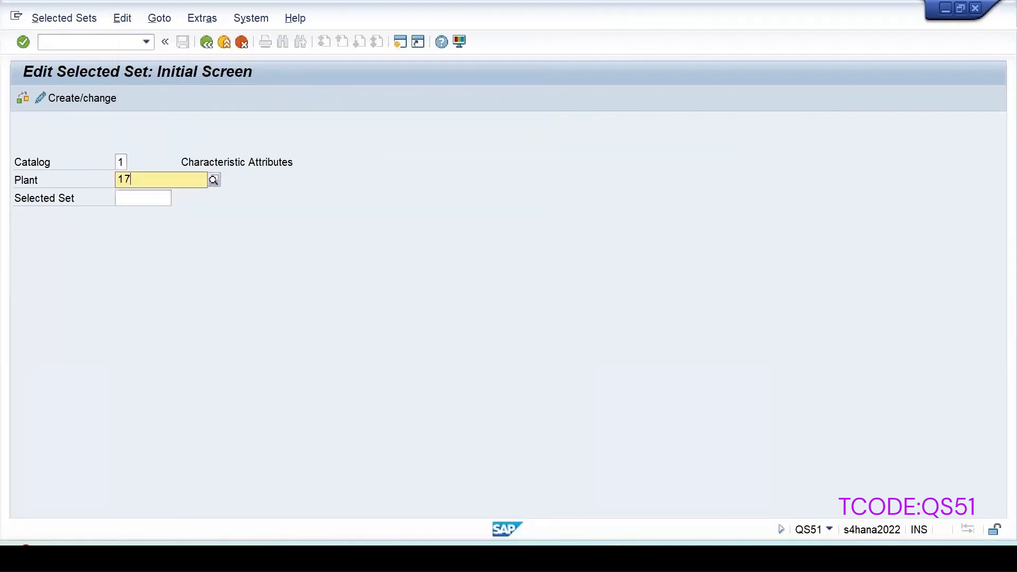
type("10")
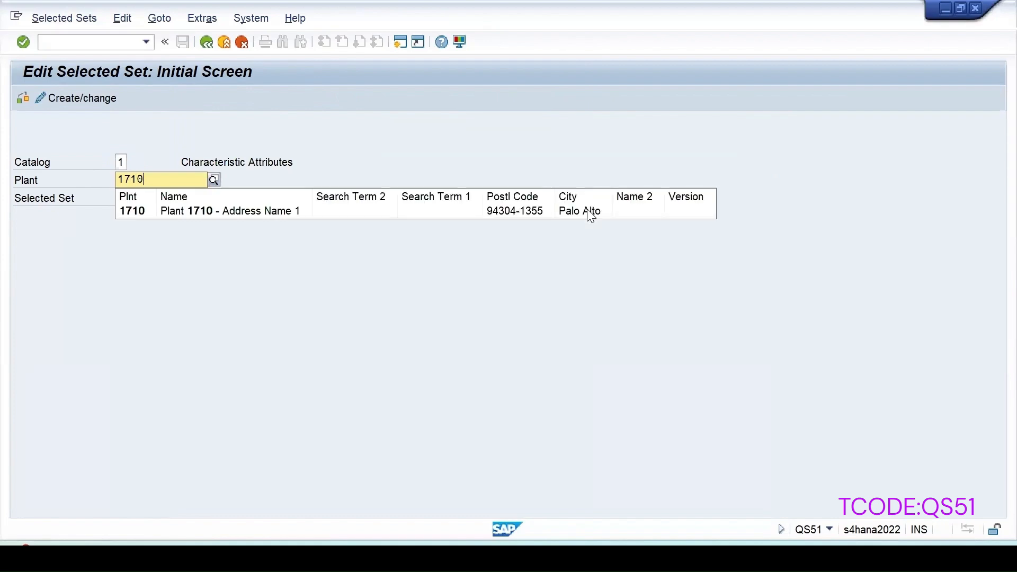
key("Return")
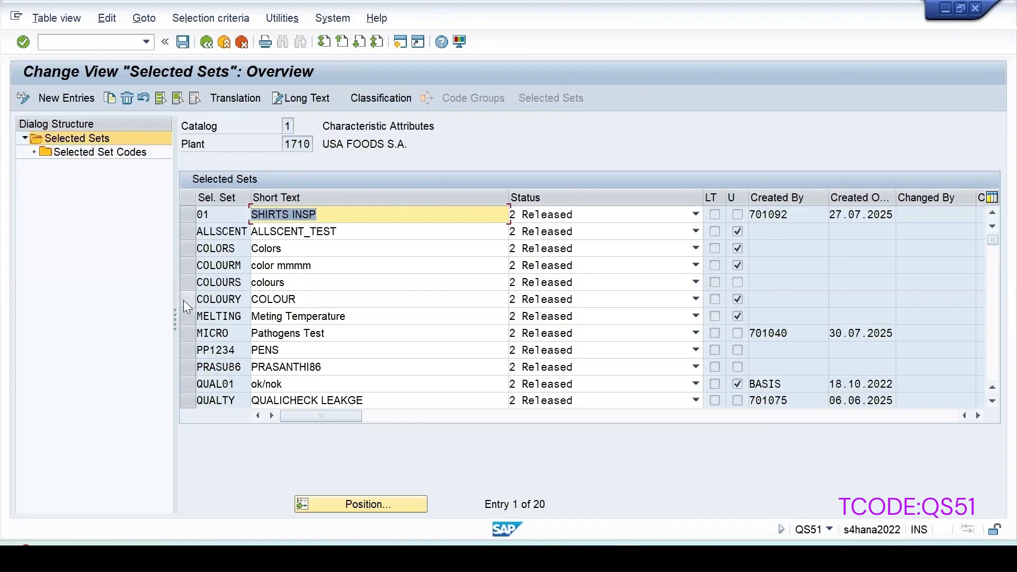
left_click(186, 300)
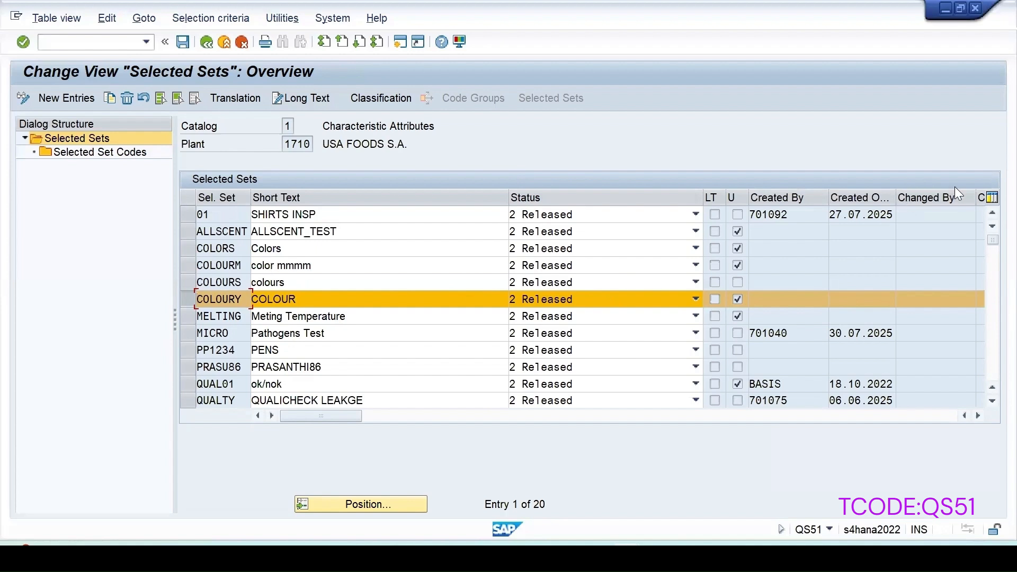
double_click(105, 152)
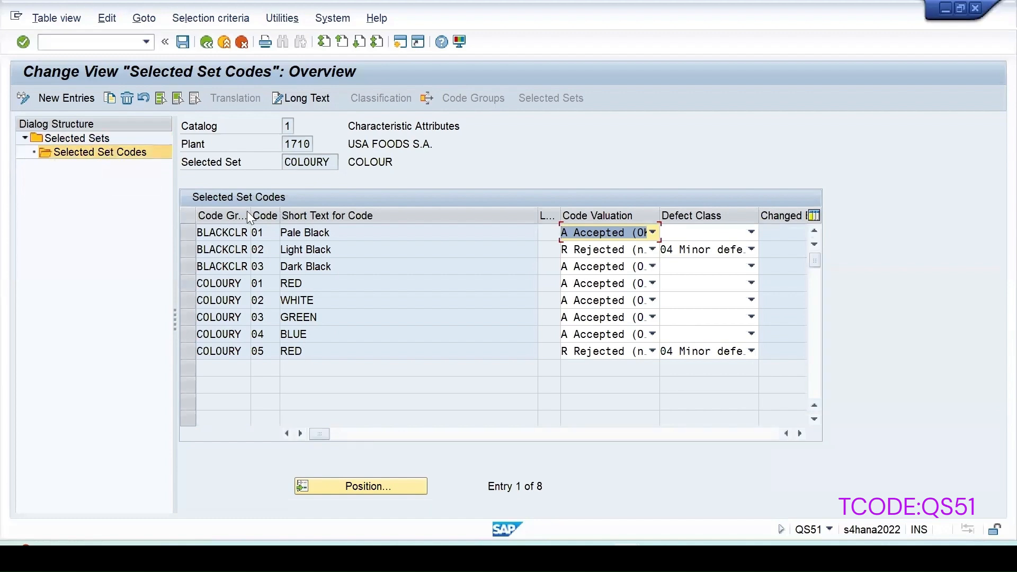
- Widen the code group and code columns of selected set COLOURY and examine its codes' short texts, valuations and defect classes
left_click_drag(247, 215, 274, 215)
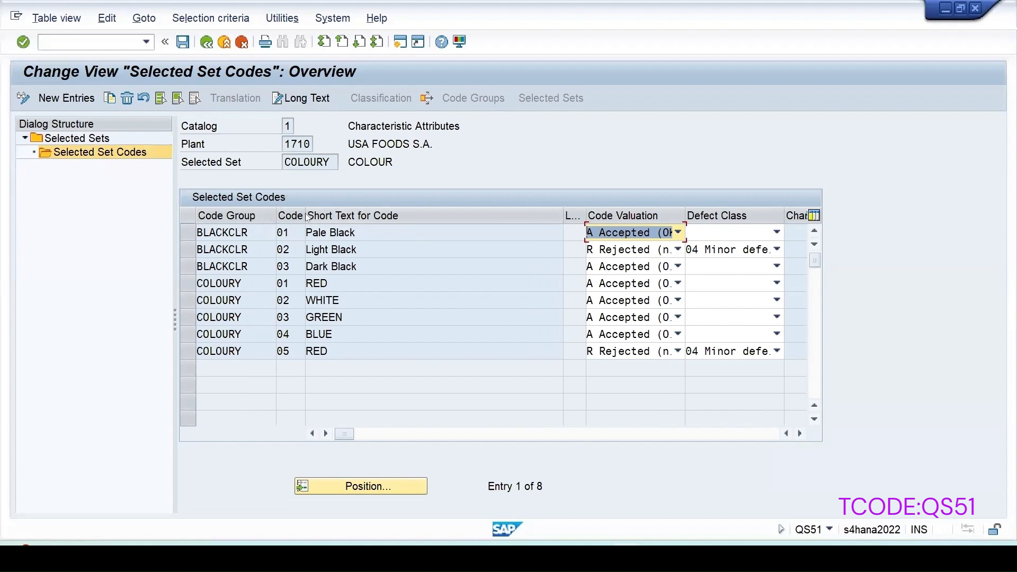
left_click_drag(306, 217, 337, 217)
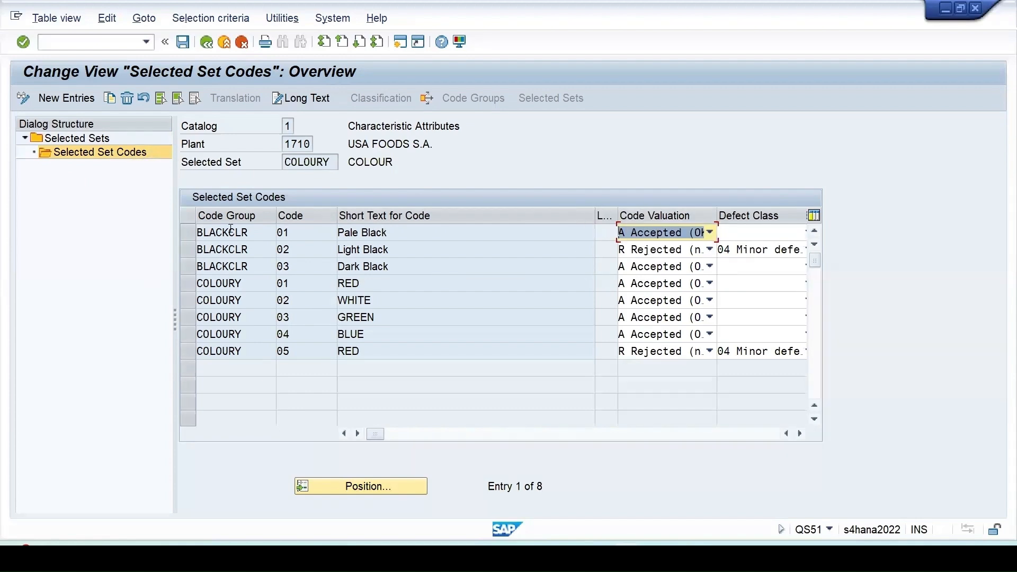
key("shift+Tab")
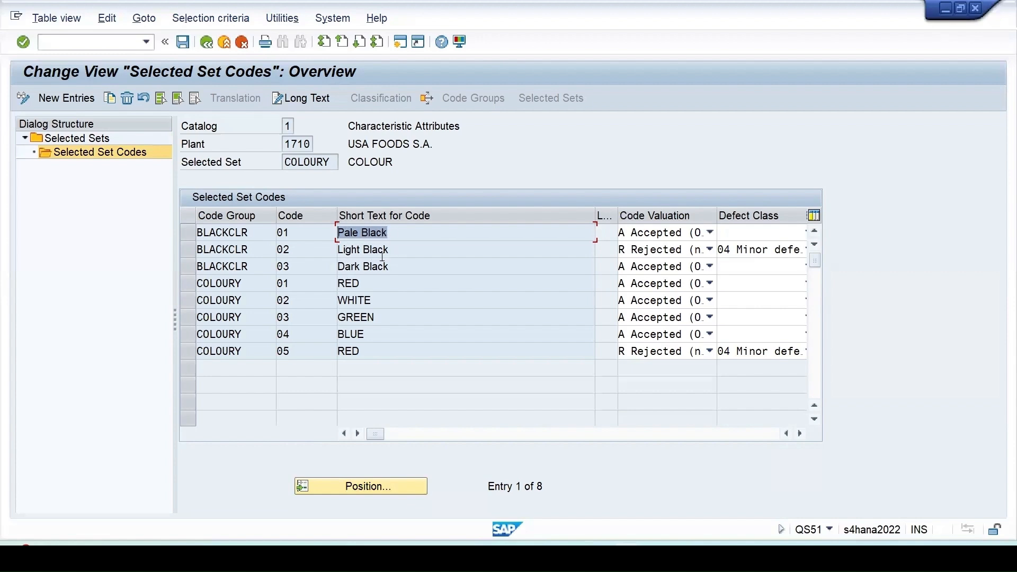
left_click_drag(406, 270, 310, 270)
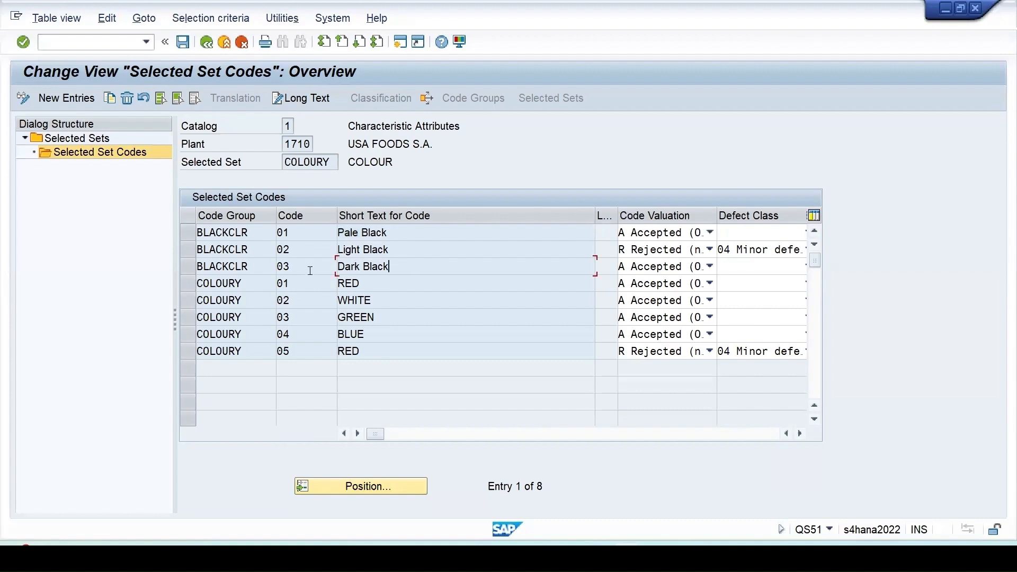
left_click_drag(417, 251, 290, 249)
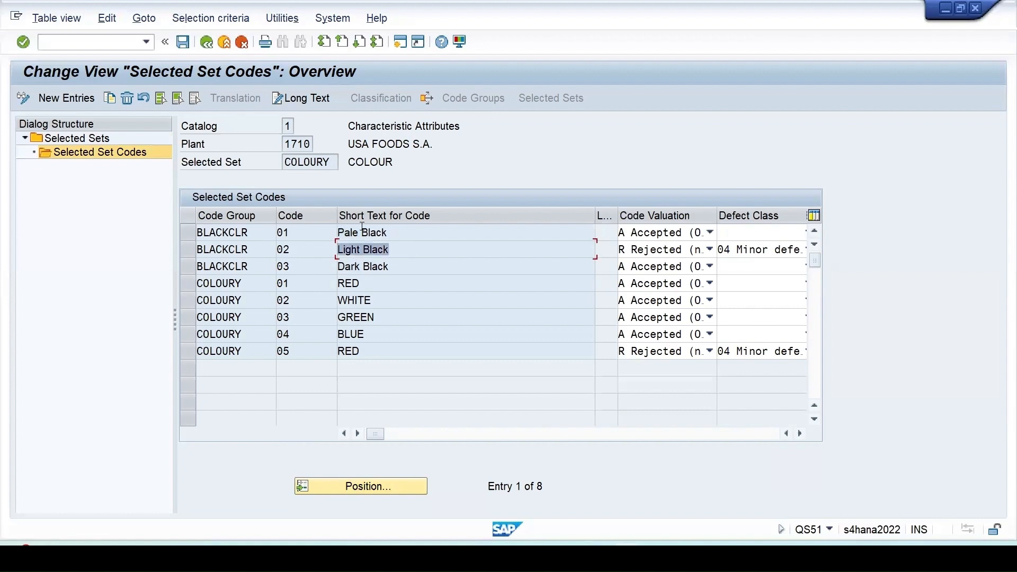
left_click_drag(396, 234, 324, 232)
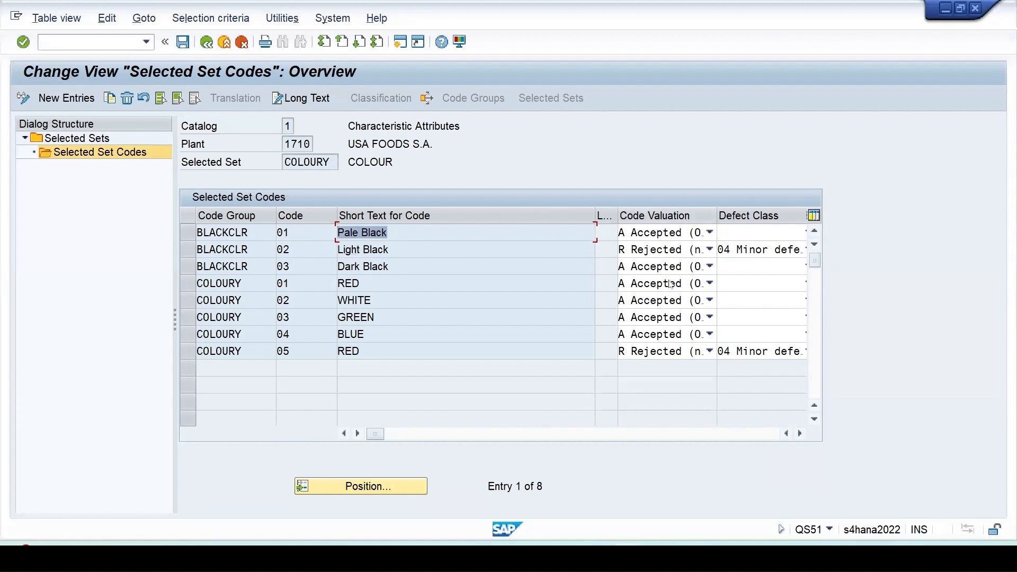
left_click(422, 250)
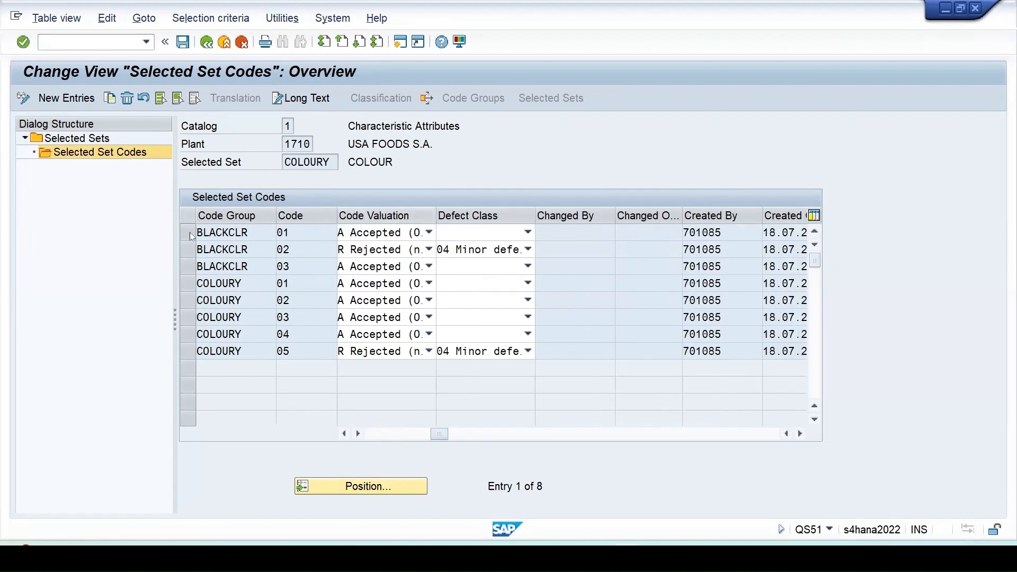
left_click(249, 240)
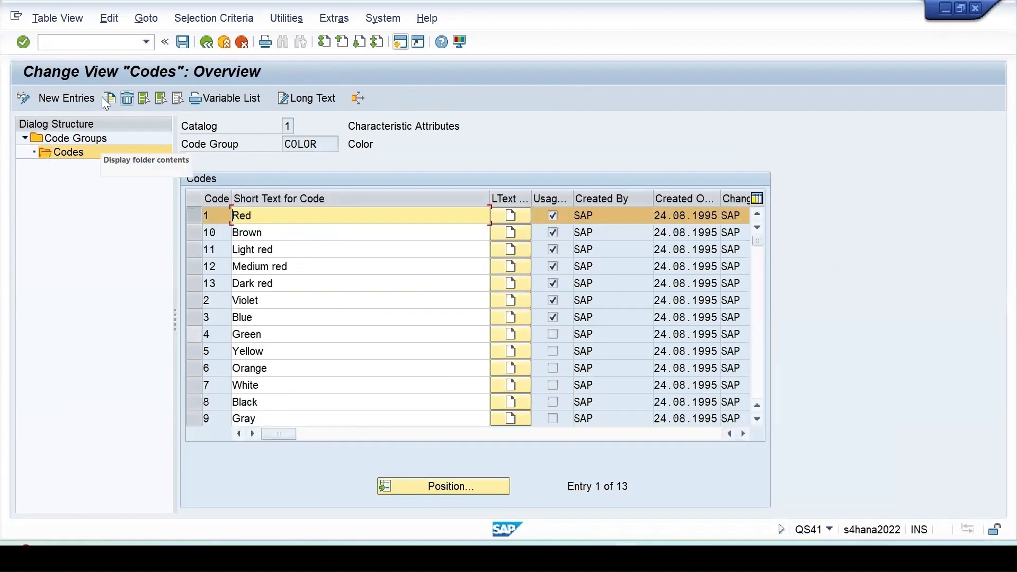
- Return to the code groups of catalog 1 in the QS41 session and select only code group COLOR
left_click(207, 45)
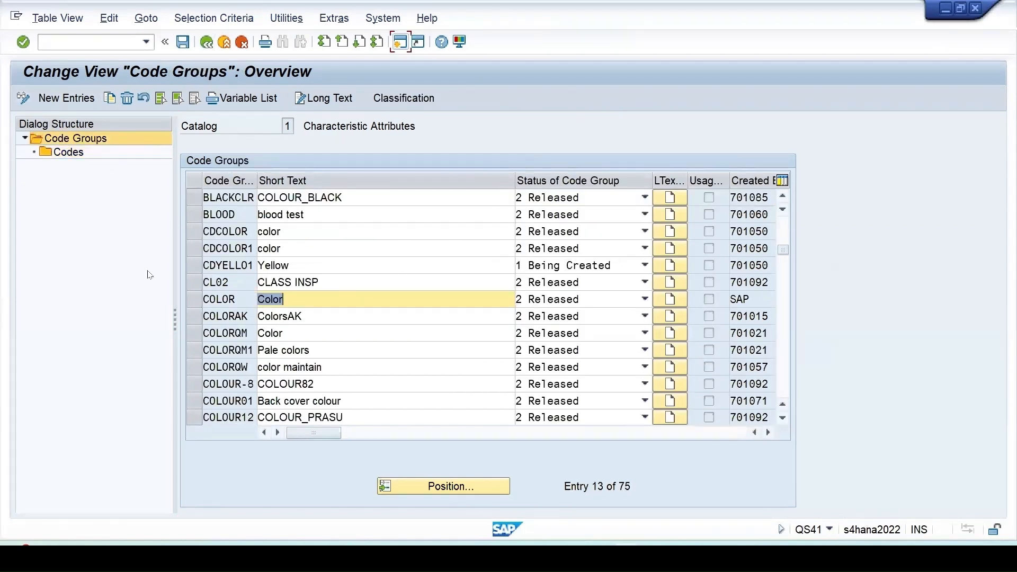
left_click(191, 333)
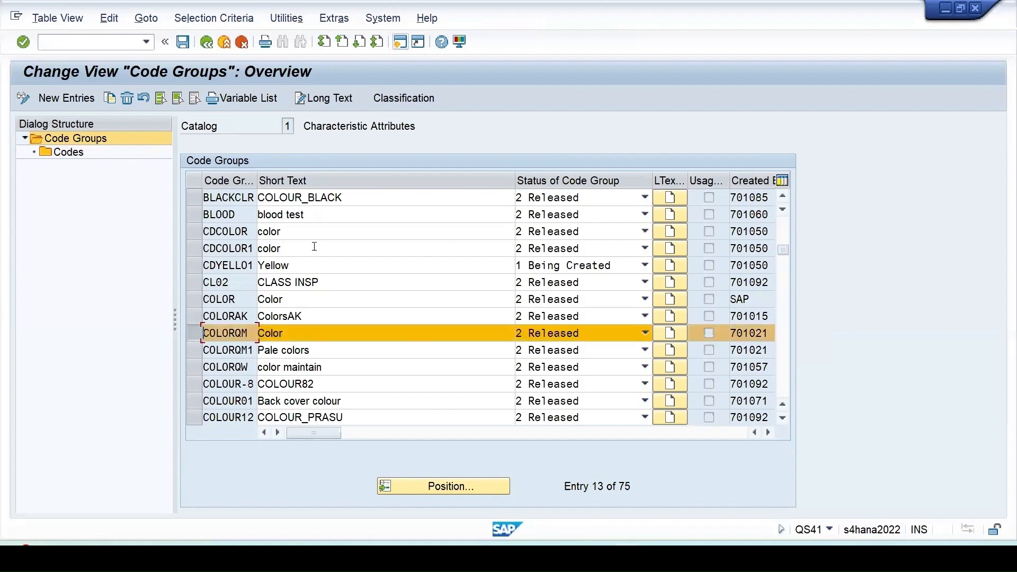
scroll(311, 317, "down", 2)
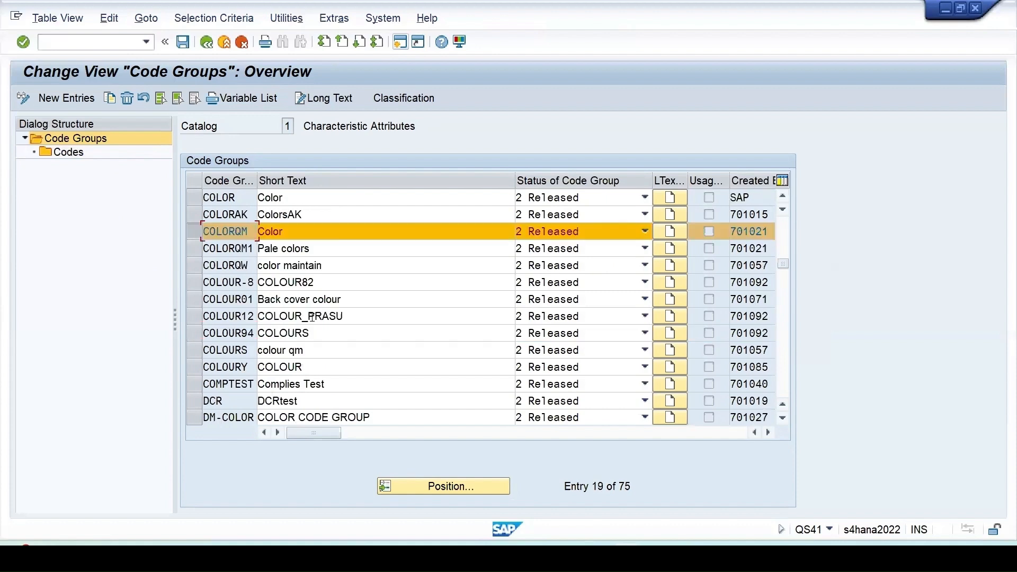
scroll(312, 317, "down", 2)
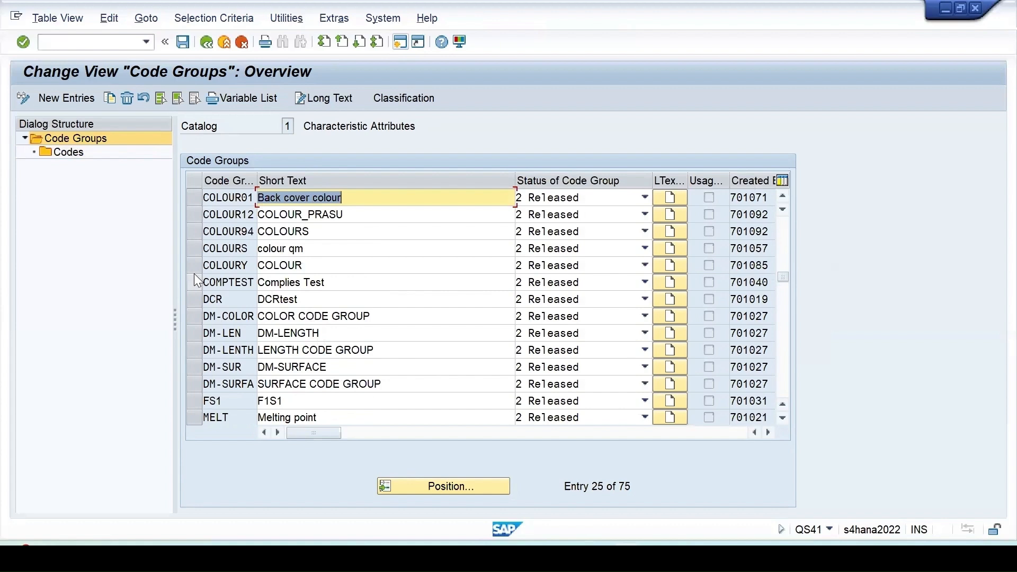
scroll(194, 273, "up", 2)
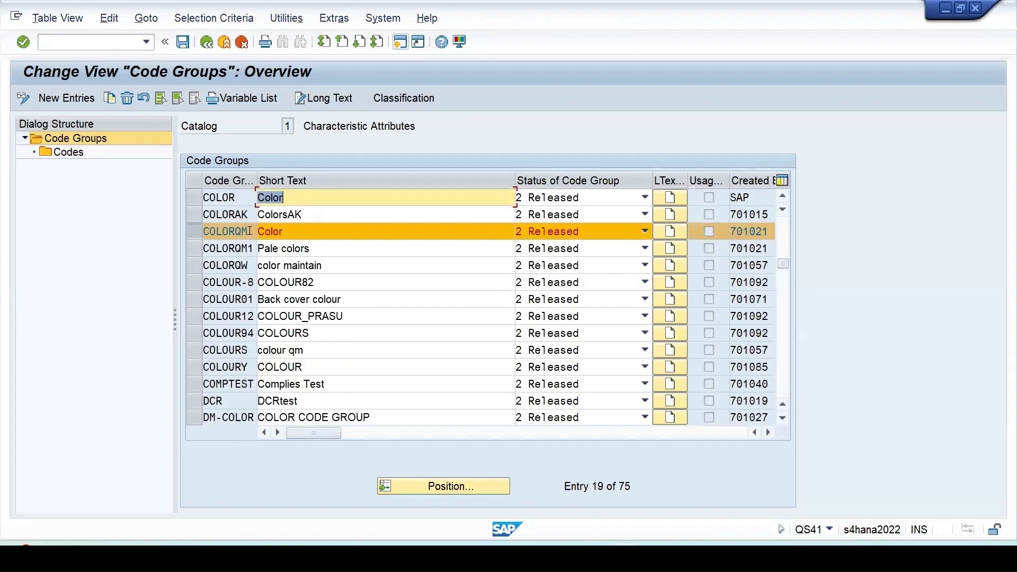
left_click(213, 197)
left_click(193, 197)
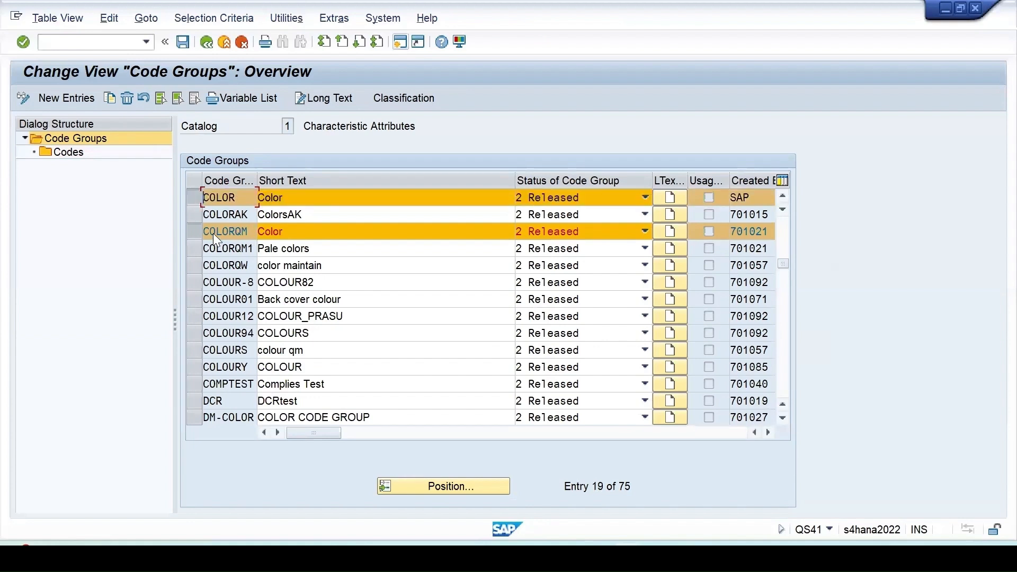
left_click(193, 231)
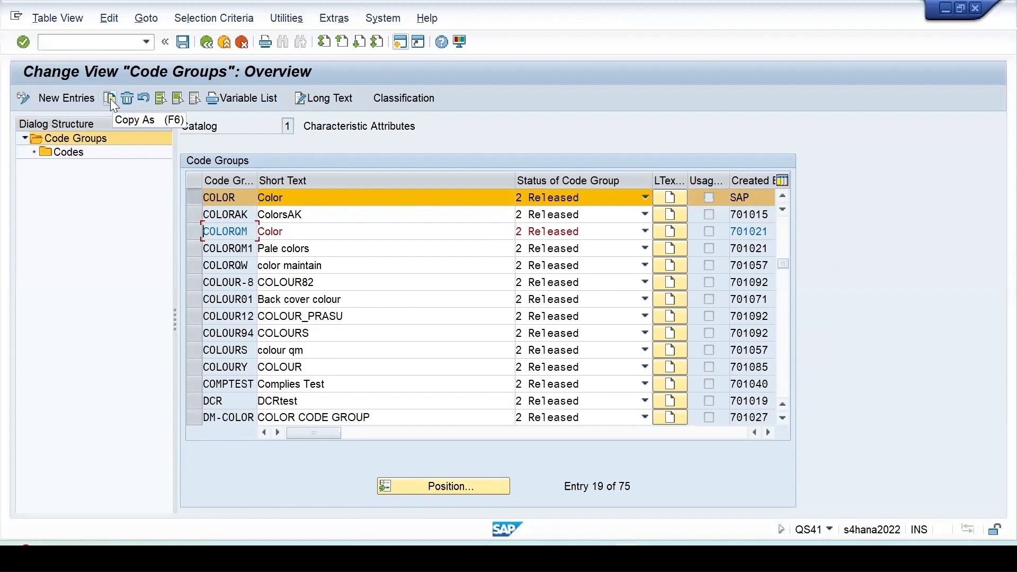
- Look through the codes of code group COLOR and go back to the code groups list
double_click(80, 153)
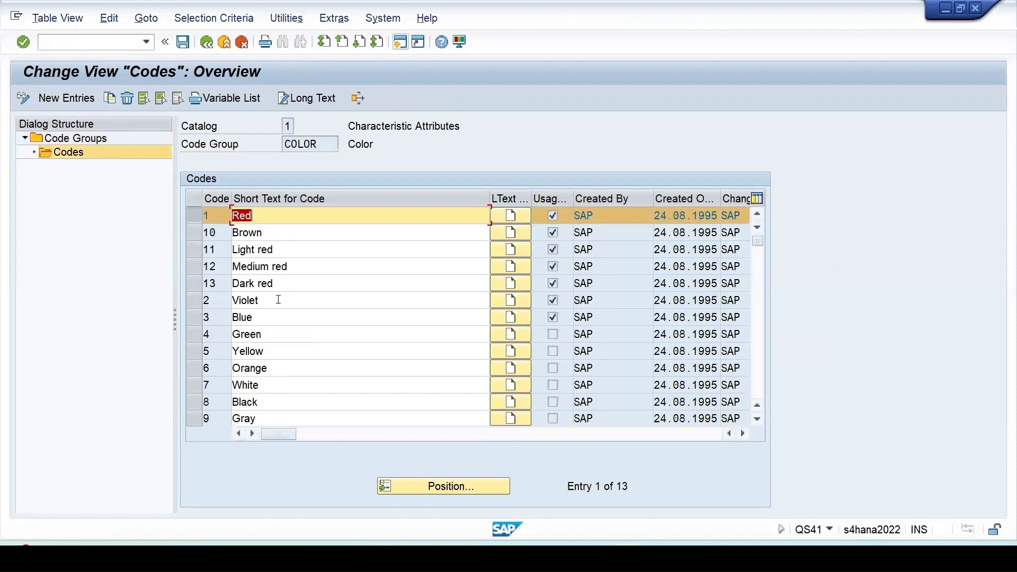
scroll(347, 385, "down", 2)
scroll(347, 385, "up", 2)
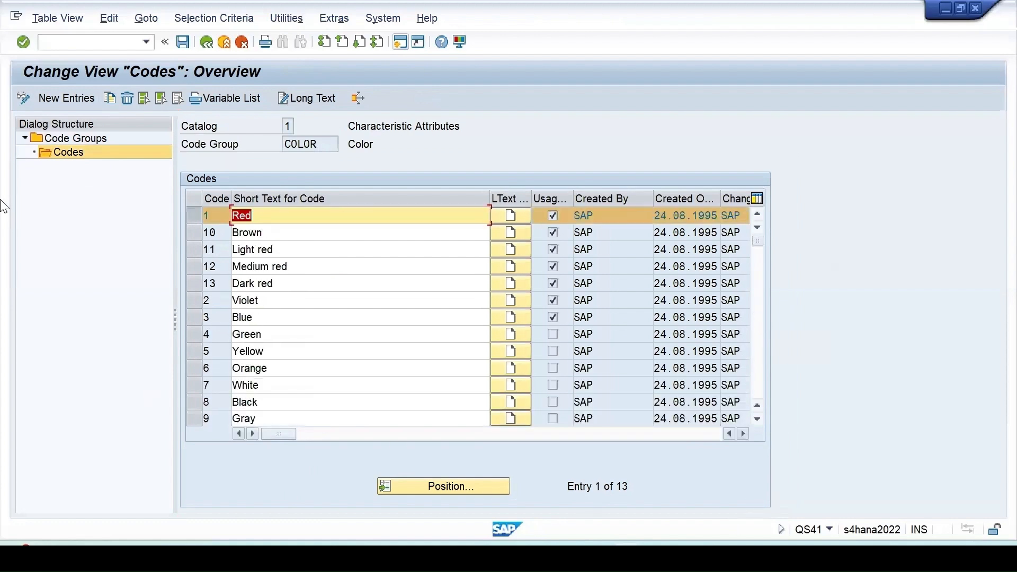
left_click(206, 42)
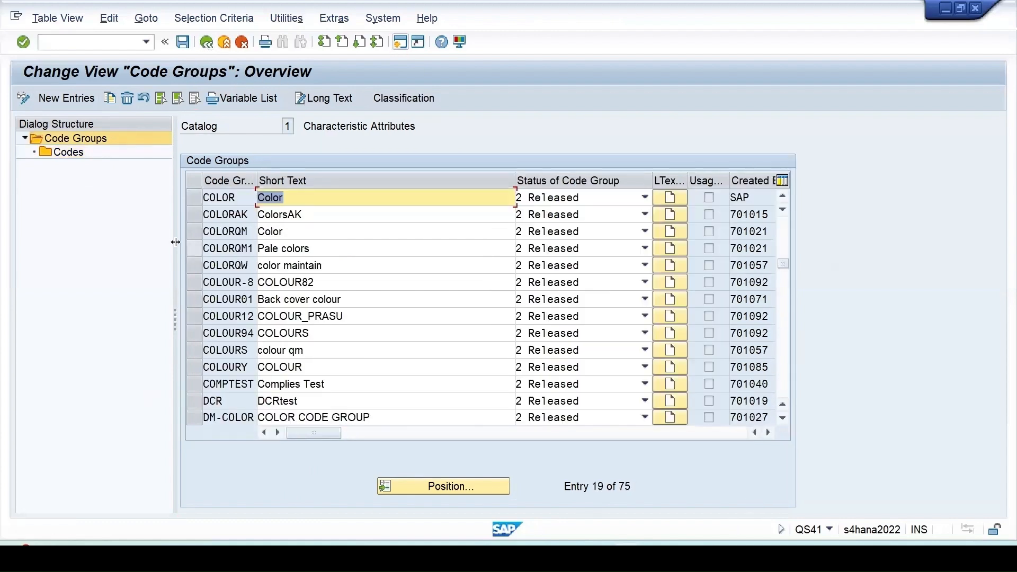
- Start a copy of code group COLOR, naming it T-COLOR with the short text T-Color
left_click(195, 200)
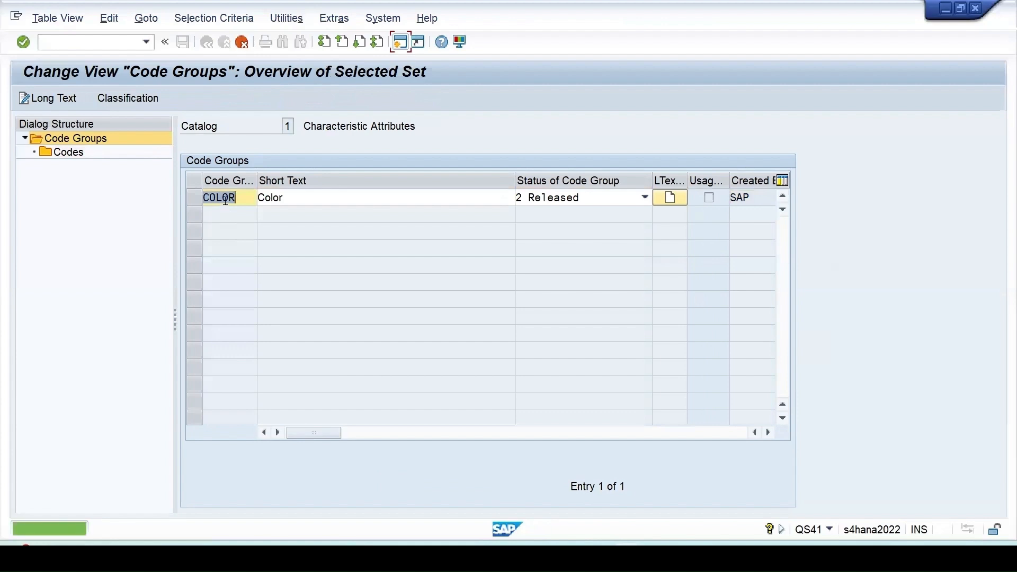
left_click(206, 197)
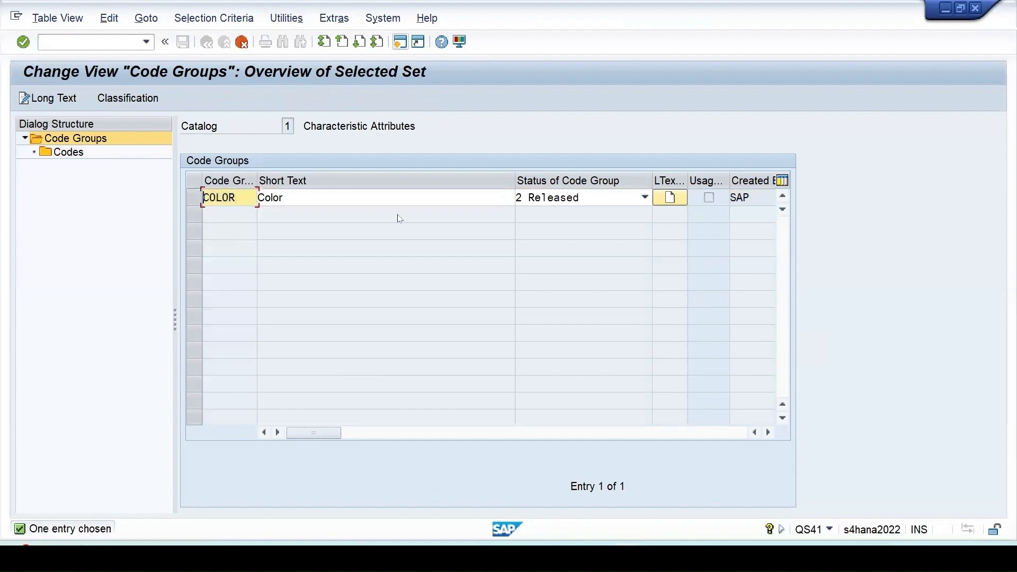
type("T-")
left_click(260, 197)
type("T")
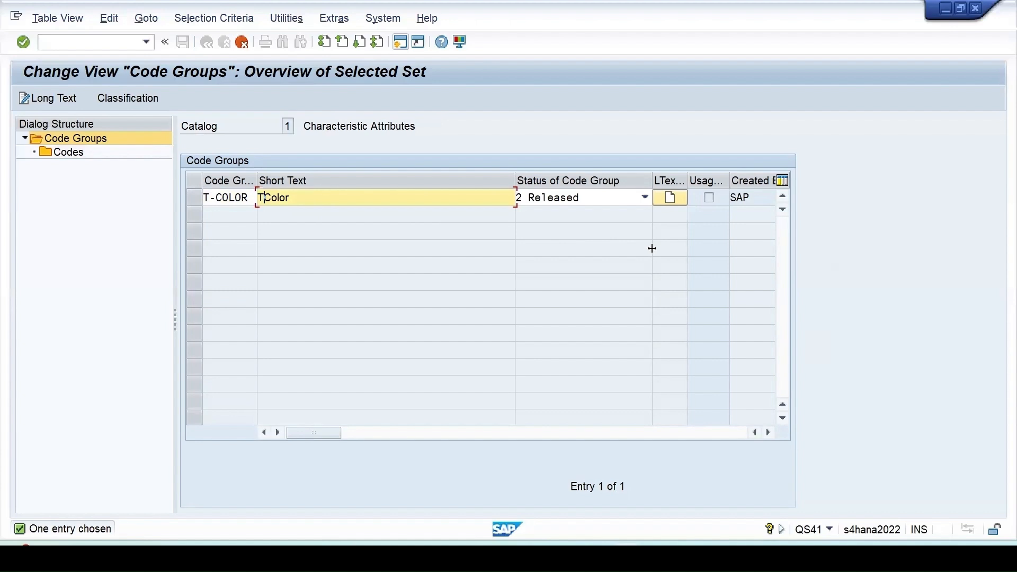
type("-")
- Choose status 2 Released for T-COLOR and copy the code group with all its dependent entries
left_click(645, 198)
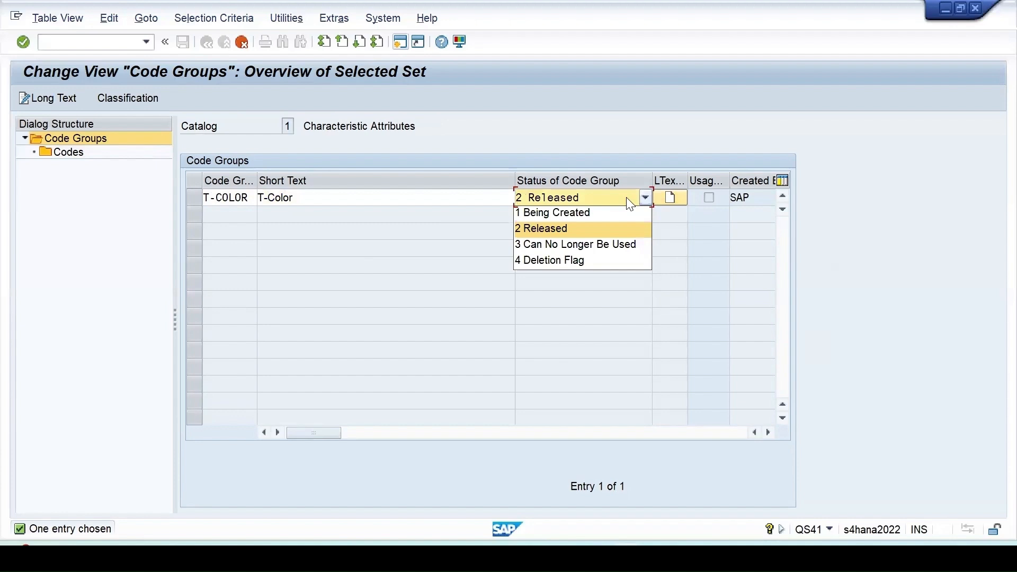
left_click(534, 228)
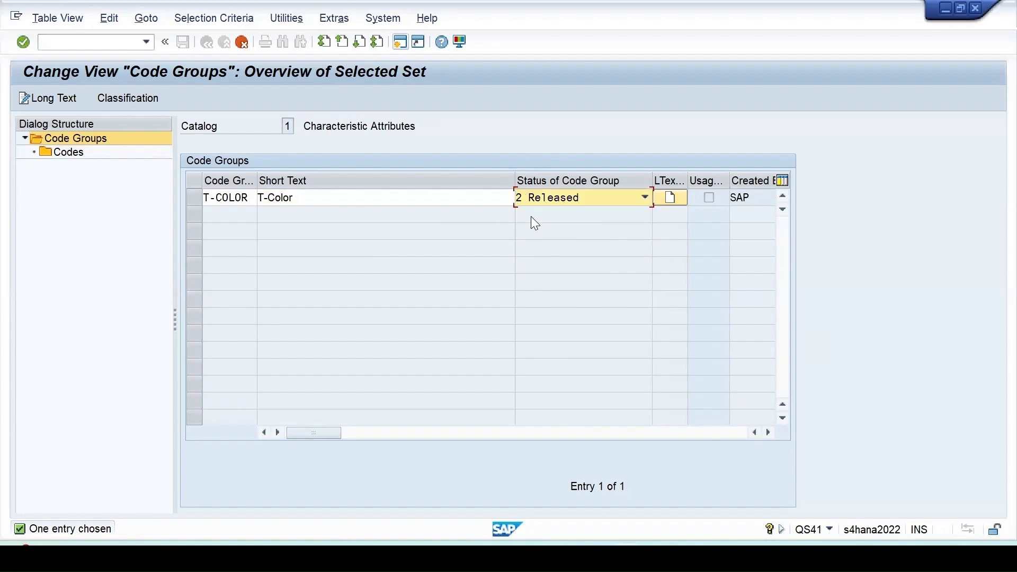
key("F6")
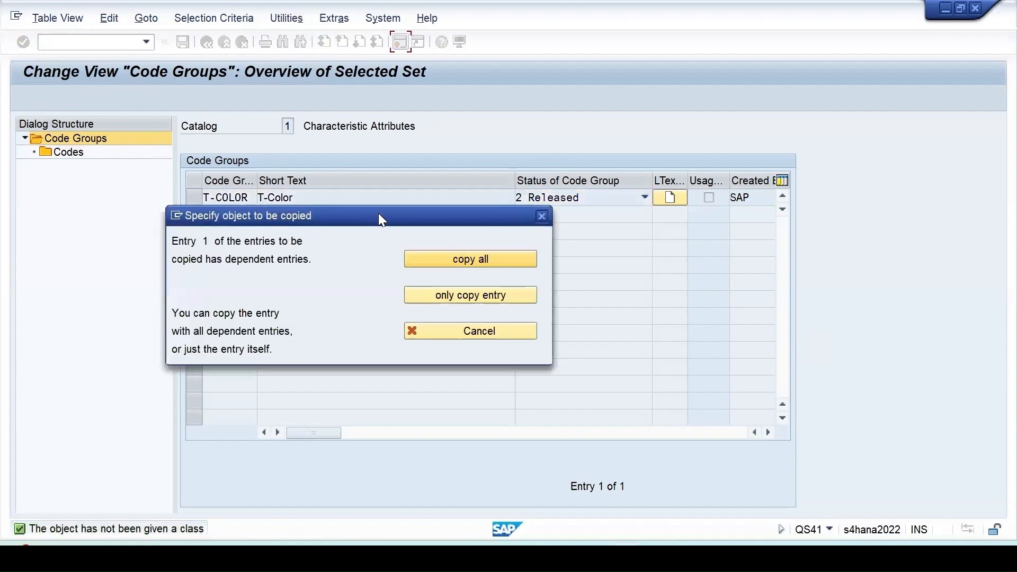
left_click_drag(378, 213, 481, 231)
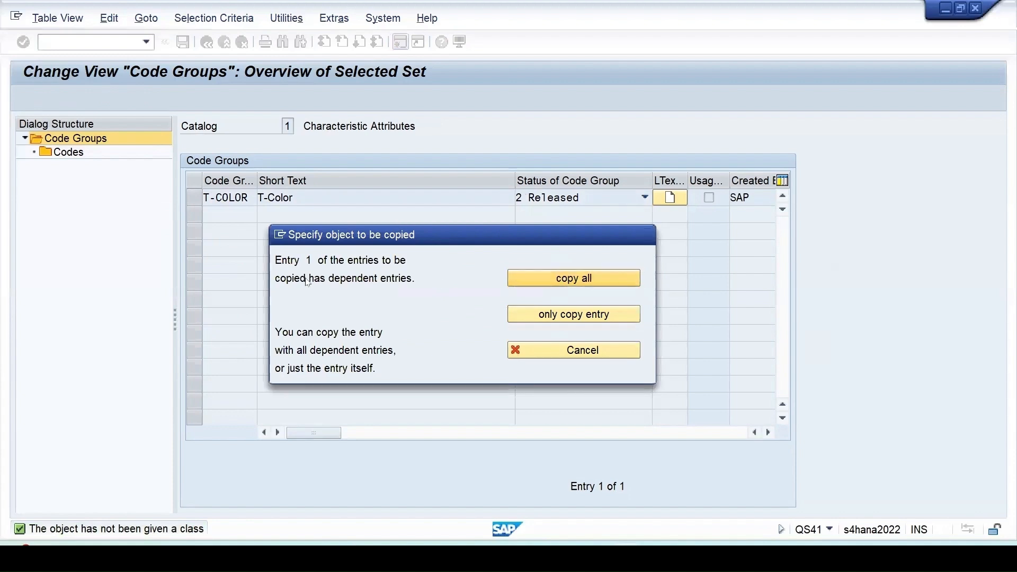
left_click(565, 282)
left_click_drag(294, 366, 560, 253)
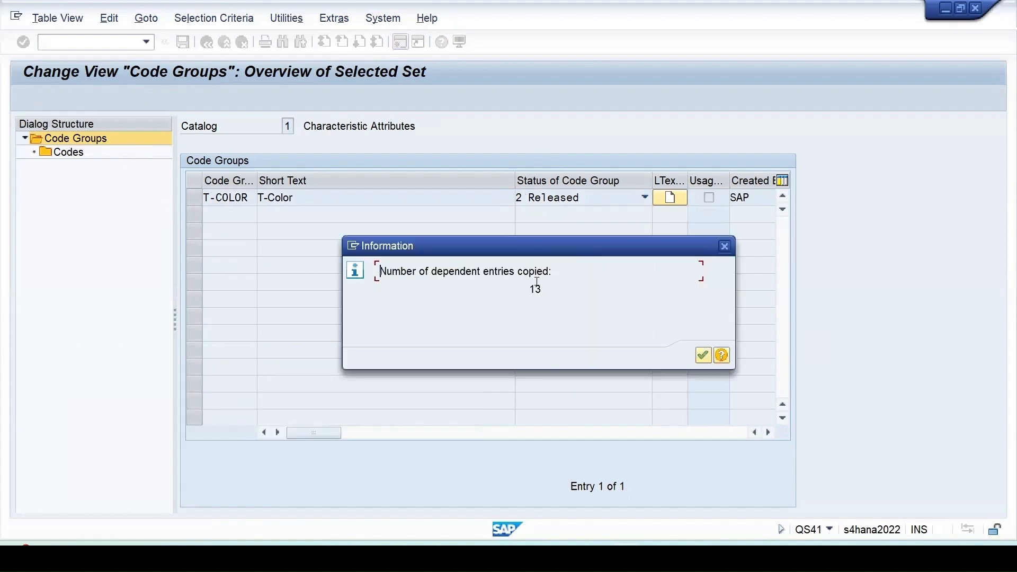
left_click(703, 358)
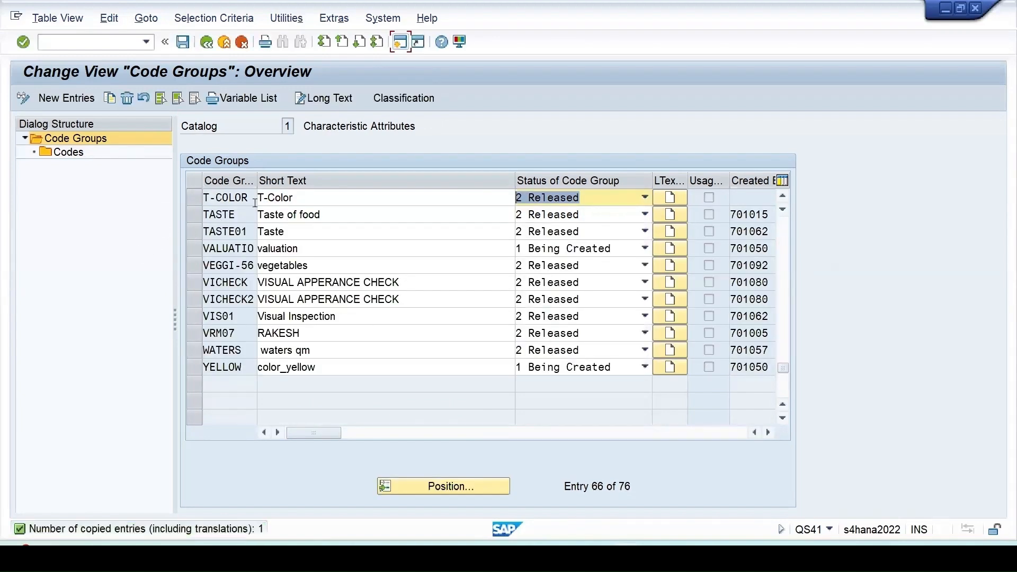
- Review the codes of code group T-COLOR and go back to the code groups list
scroll(253, 341, "up", 2)
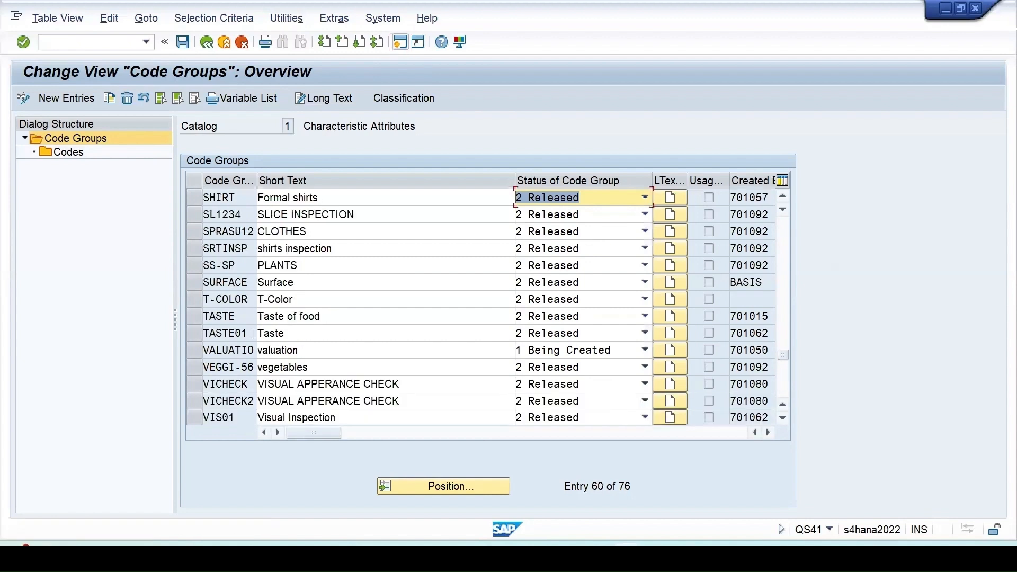
left_click(197, 299)
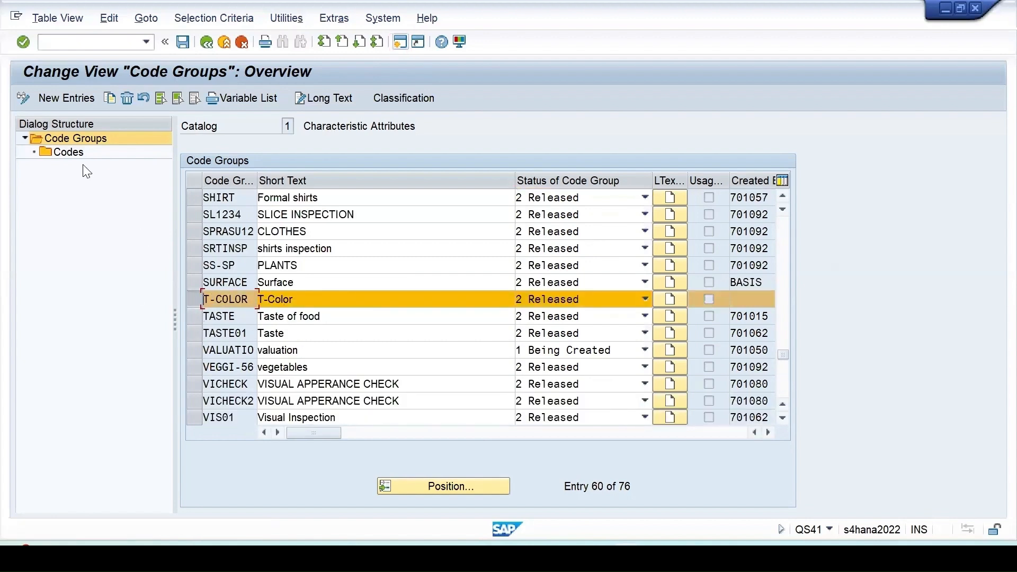
double_click(63, 152)
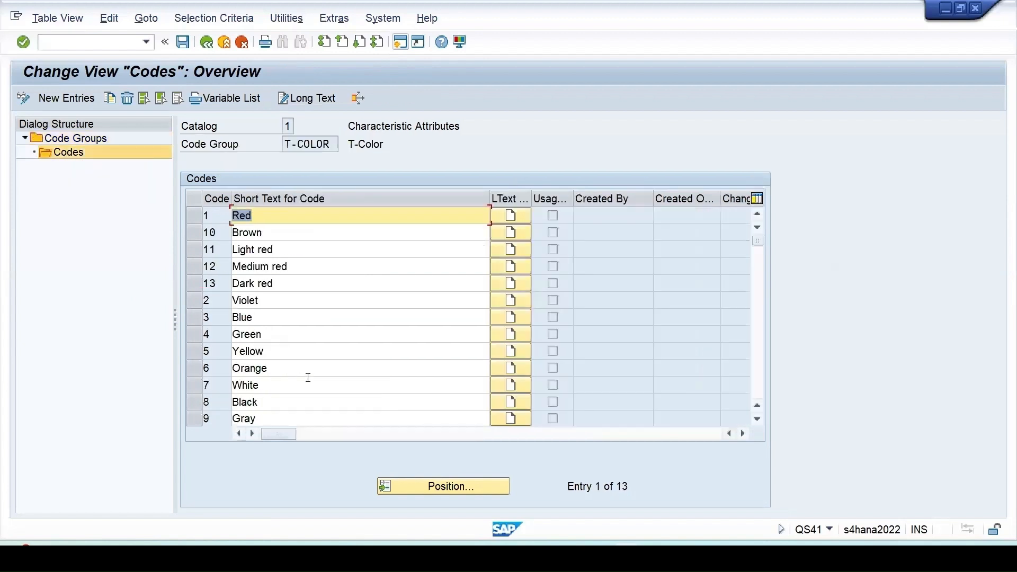
scroll(306, 377, "down", 3)
scroll(306, 377, "up", 3)
left_click(207, 43)
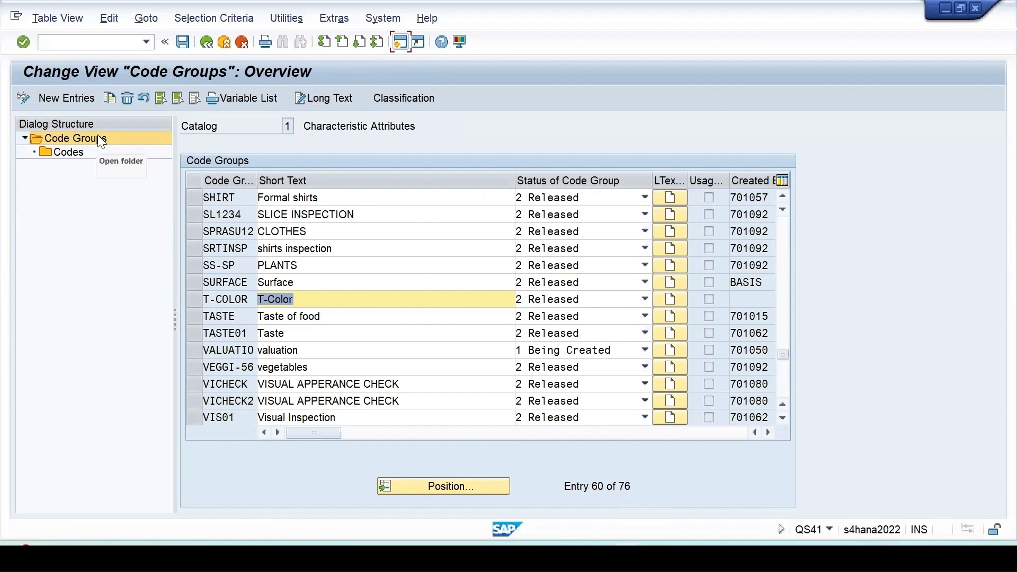
- Add a new code group entry T-Taste and reuse its name as the short text
left_click(55, 96)
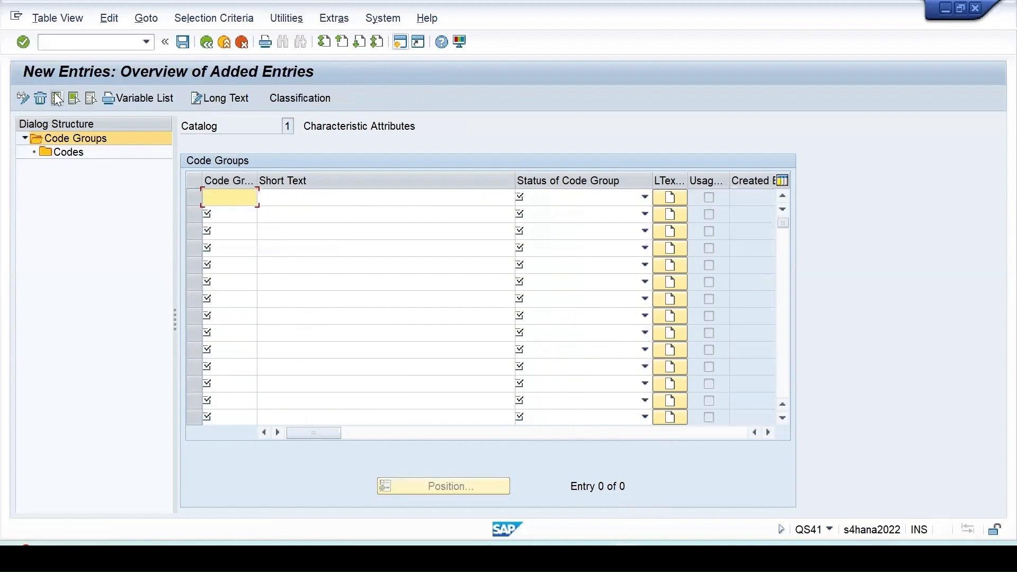
type("T")
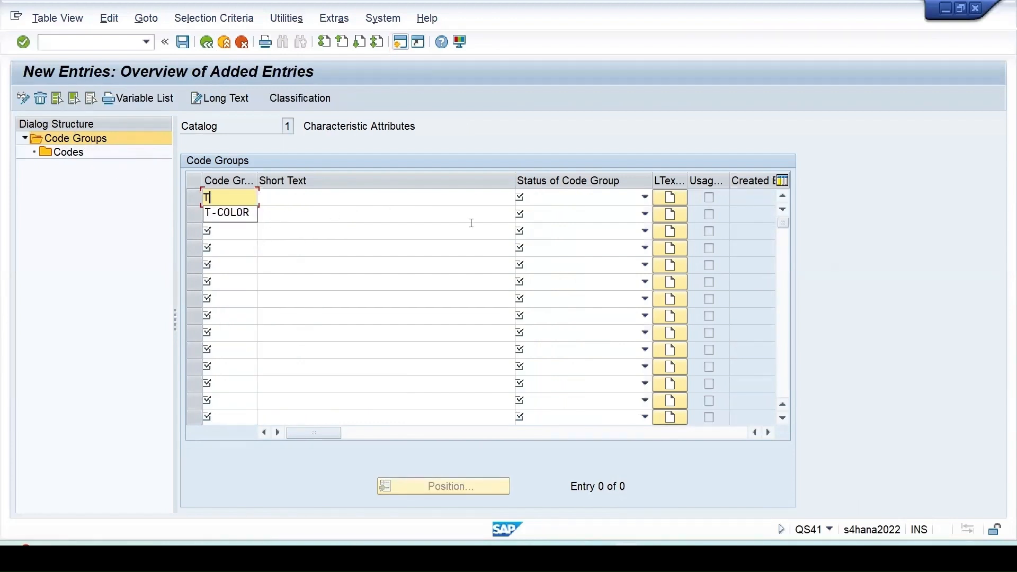
type("-Ta")
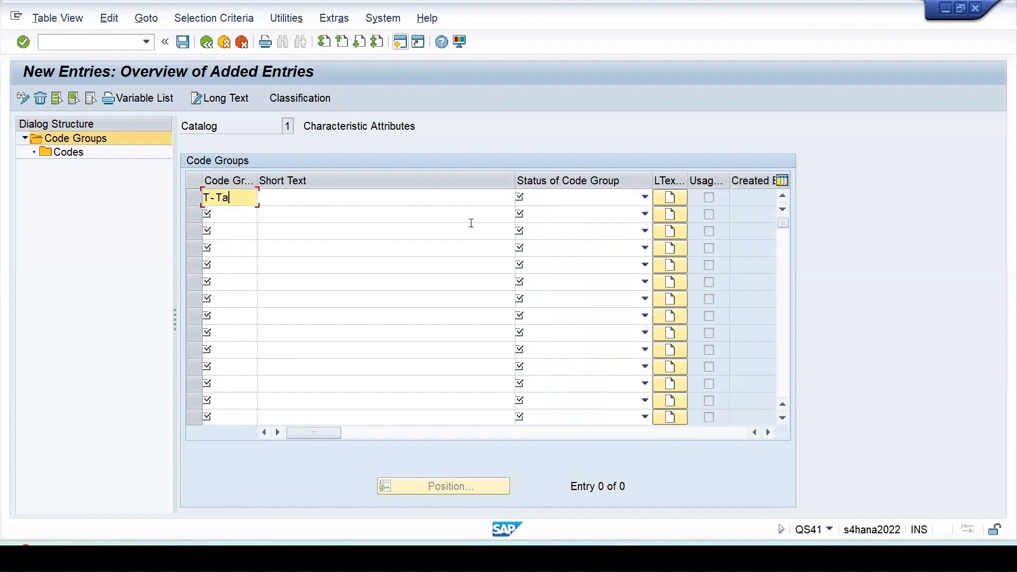
type("ste")
left_click_drag(250, 197, 149, 180)
key("ctrl+c")
left_click(344, 197)
key("ctrl+v")
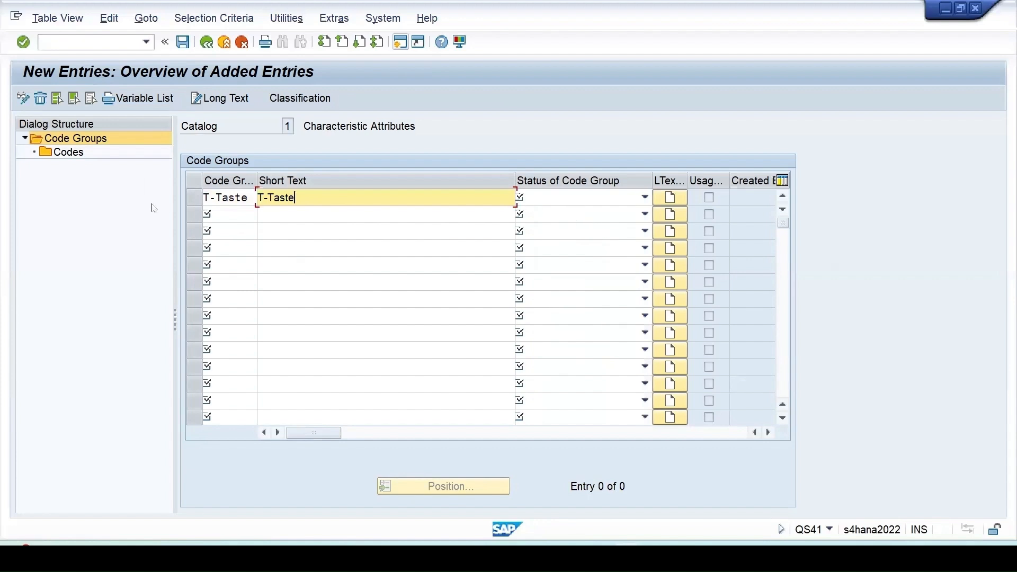
- Set the status of code group T-Taste to 2 Released
left_click(549, 202)
left_click(549, 233)
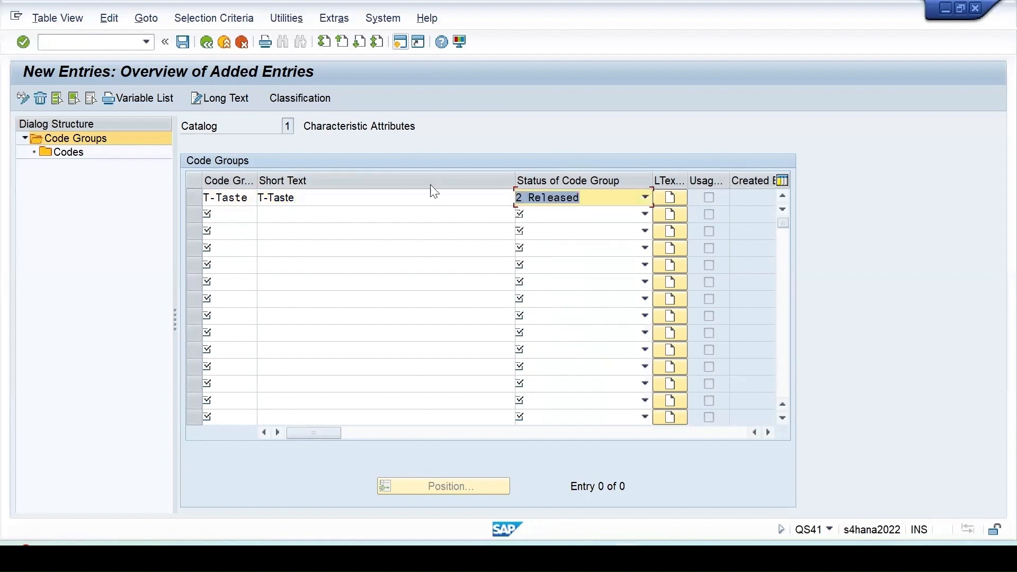
key("Return")
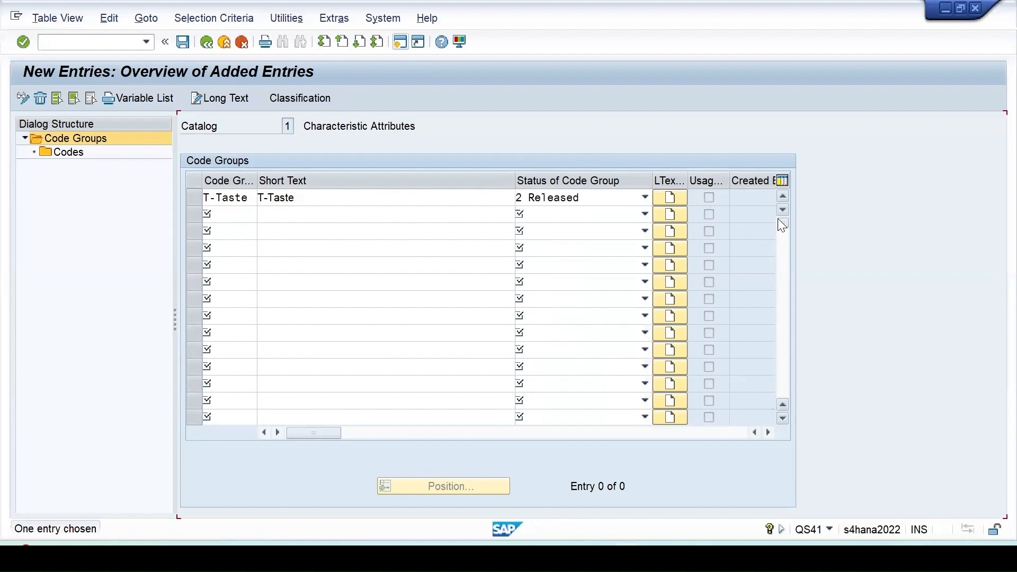
- Open the codes of T-TASTE and add code 1 with the short text Sweet
double_click(67, 155)
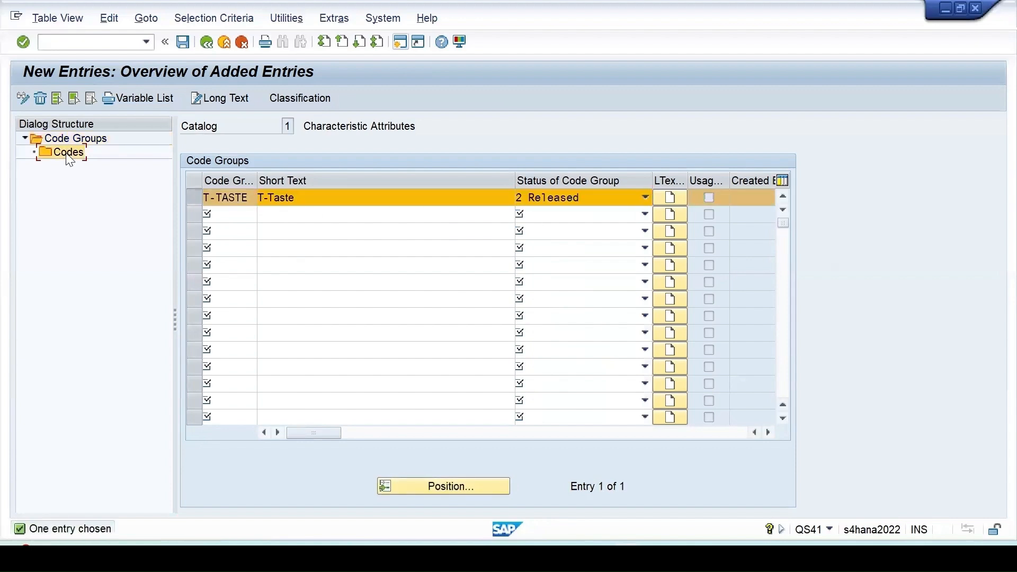
left_click(70, 94)
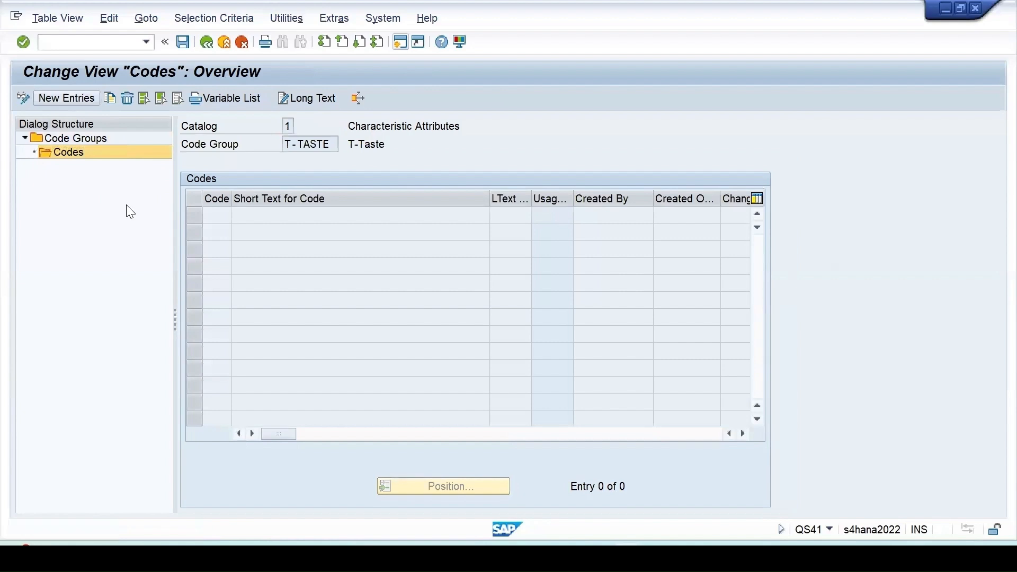
type("1")
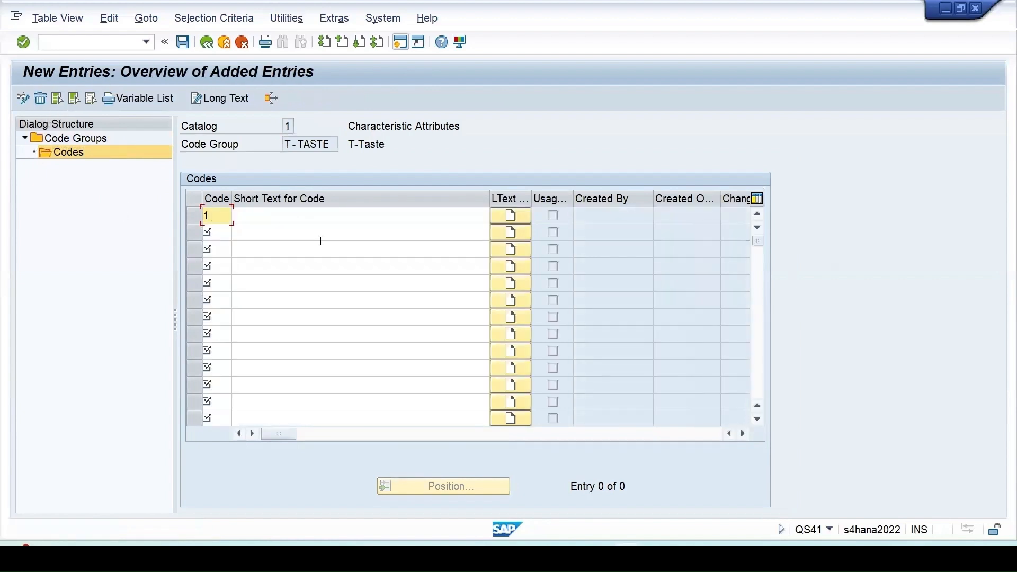
left_click(252, 219)
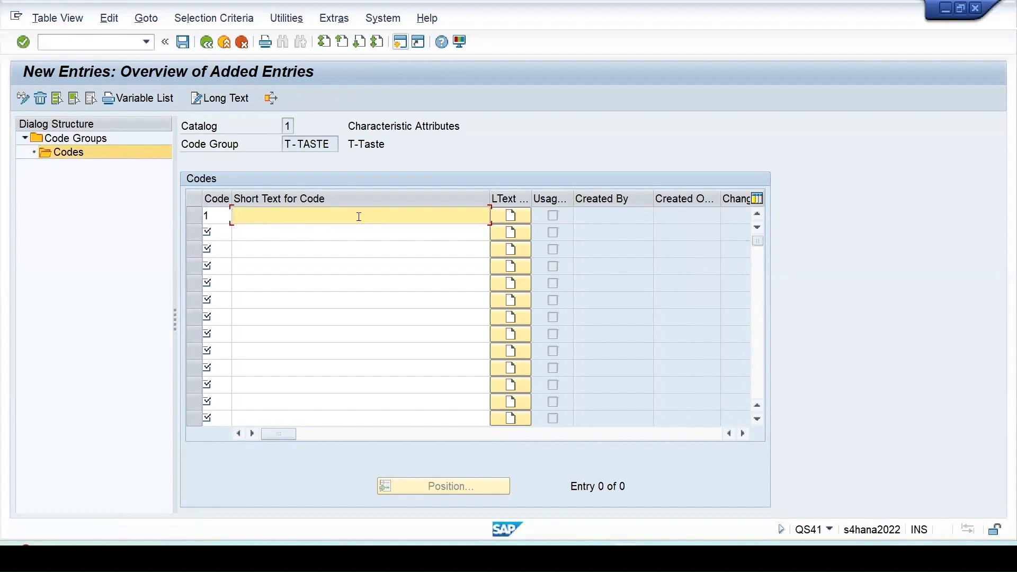
type("Sweet")
key("Return")
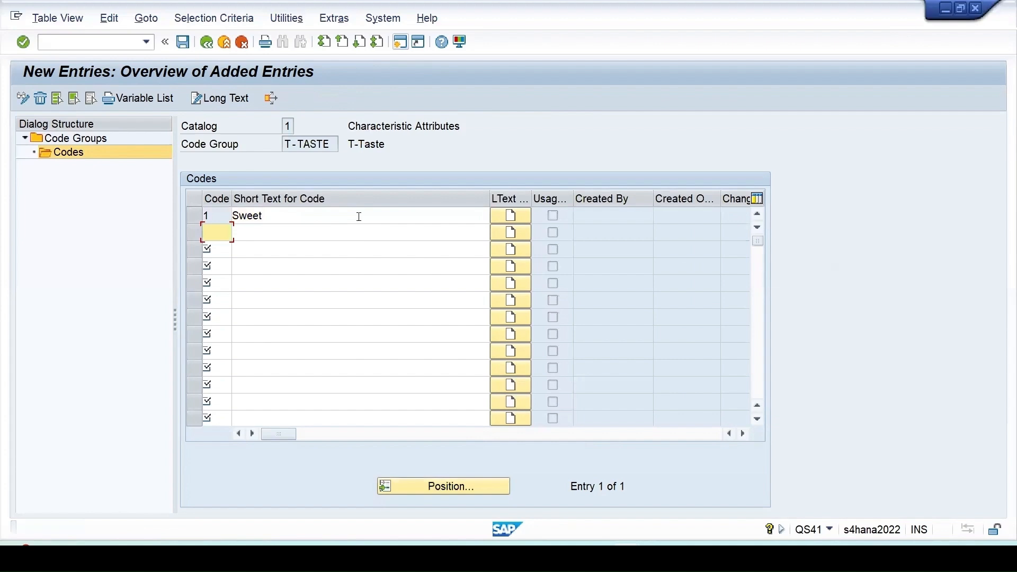
- Add code 2 with the short text Salty to code group T-TASTE
type("2")
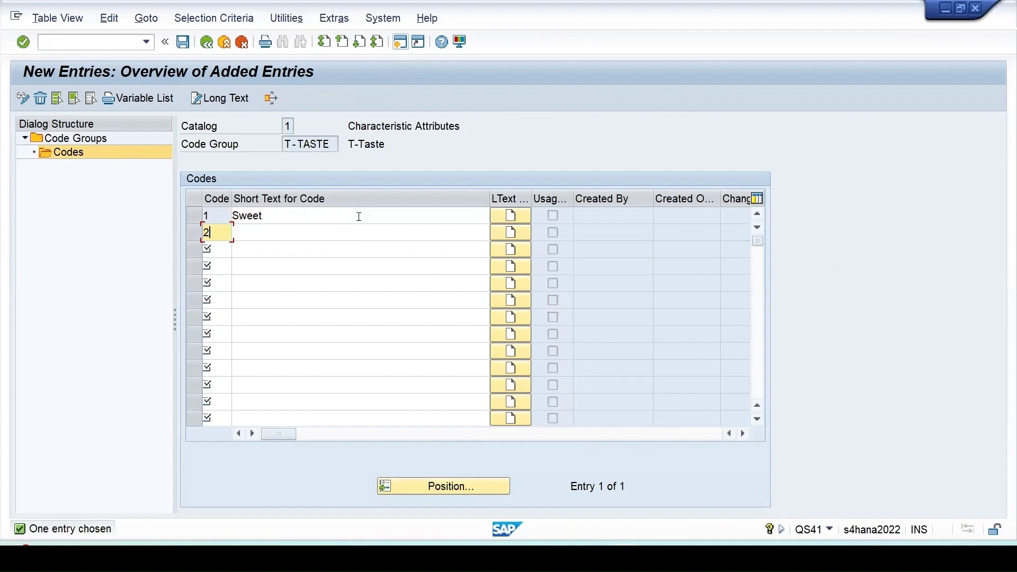
left_click(285, 233)
type("Sa")
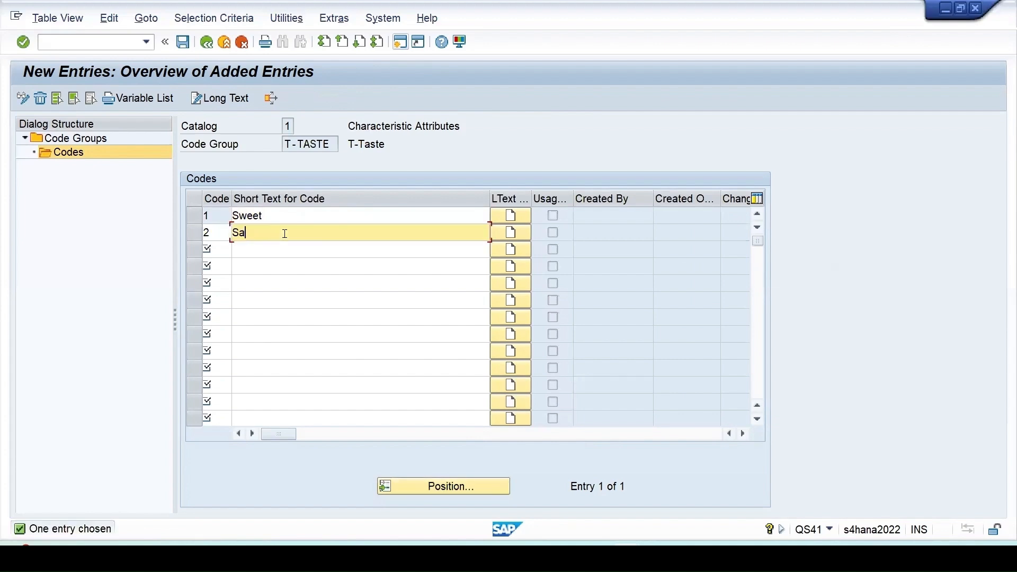
type("lty")
key("Return")
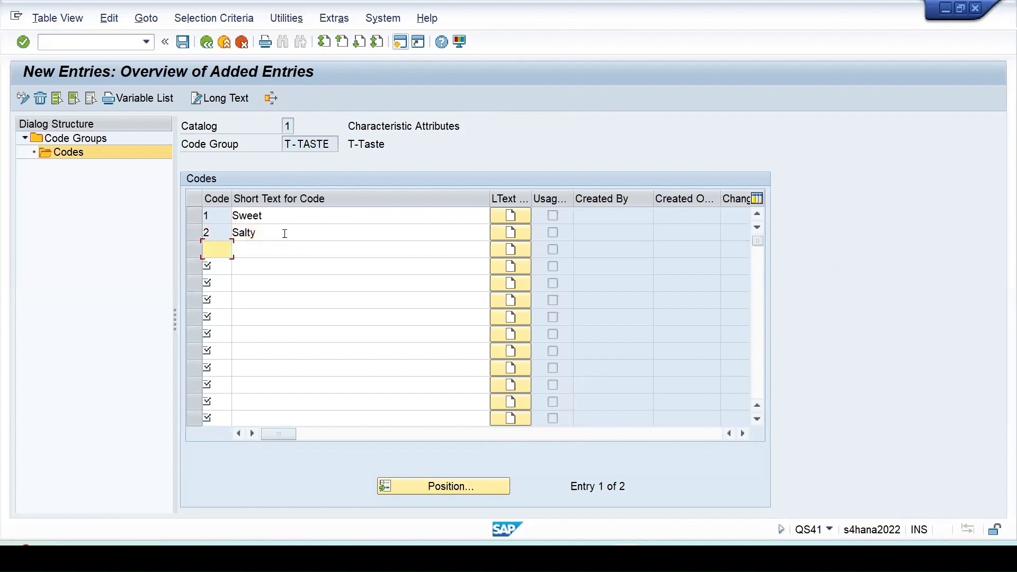
- Add code 3 with the short text Bitter to T-TASTE and save the entries to the proposed catalogs customizing request
type("3")
left_click(263, 253)
type("Bitter")
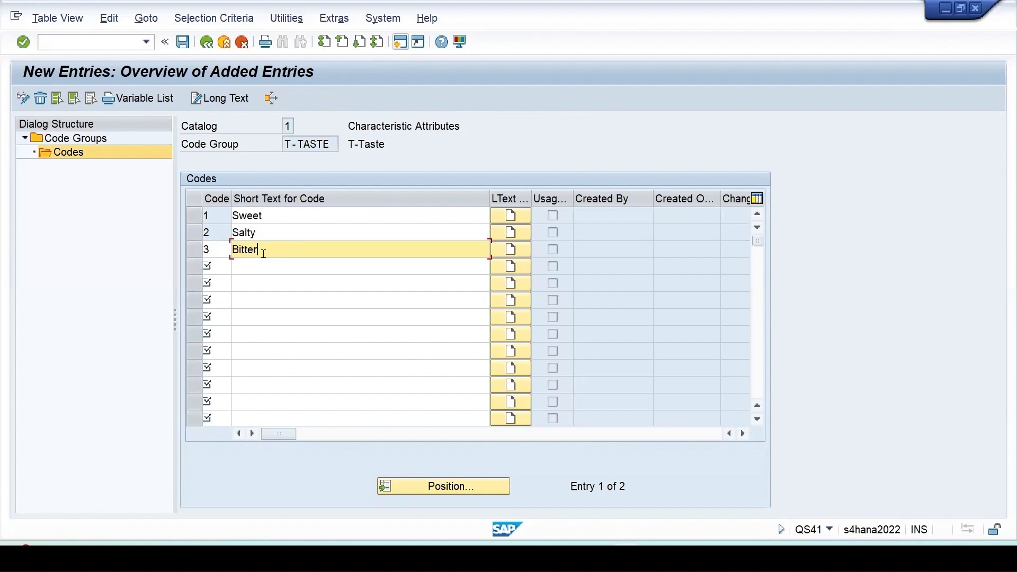
key("Return")
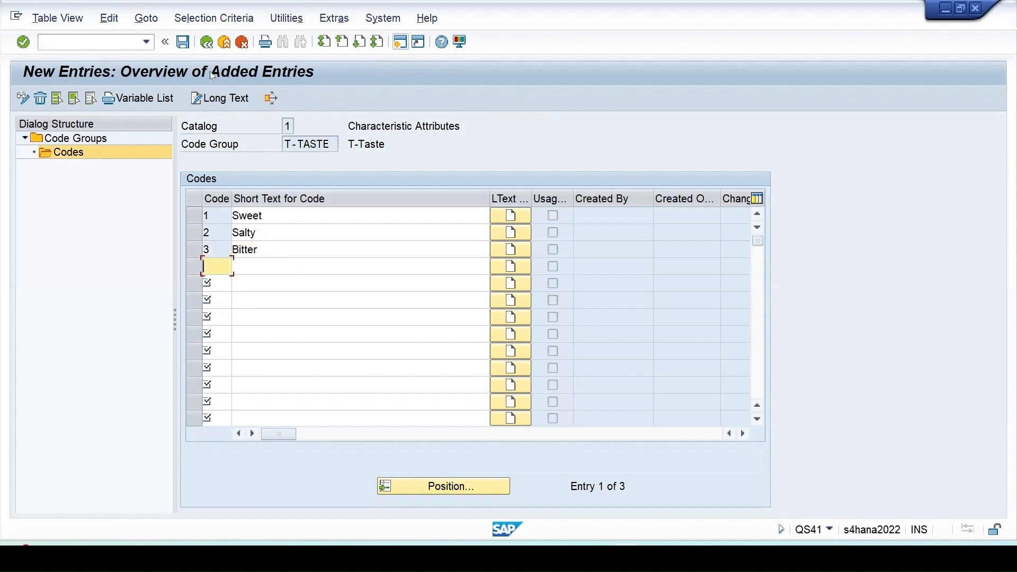
left_click(183, 41)
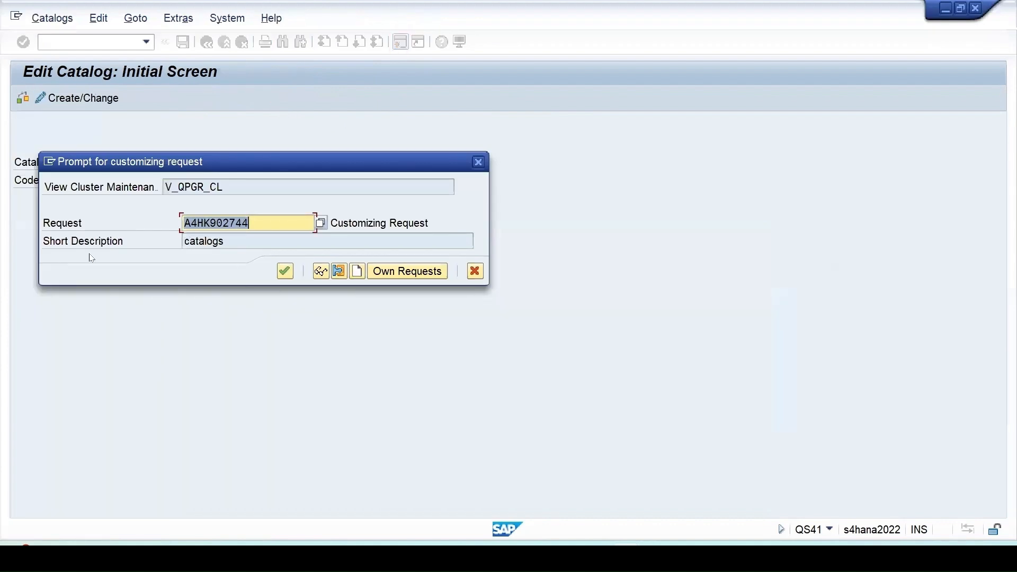
left_click(285, 270)
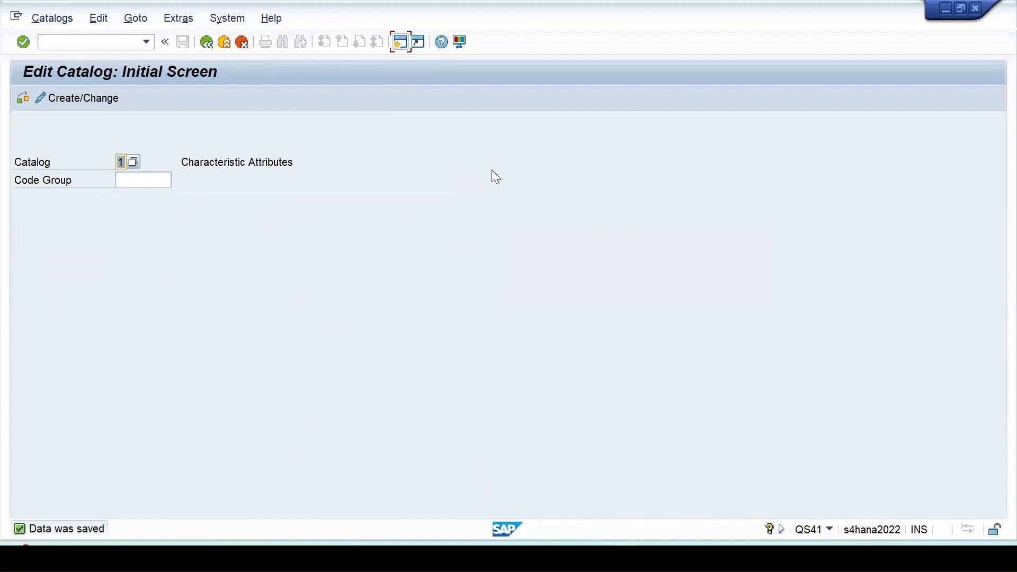
- Find the new code groups T-COLOR and T-TASTE in the catalog 1 code groups list and mark both
scroll(373, 328, "down", 4)
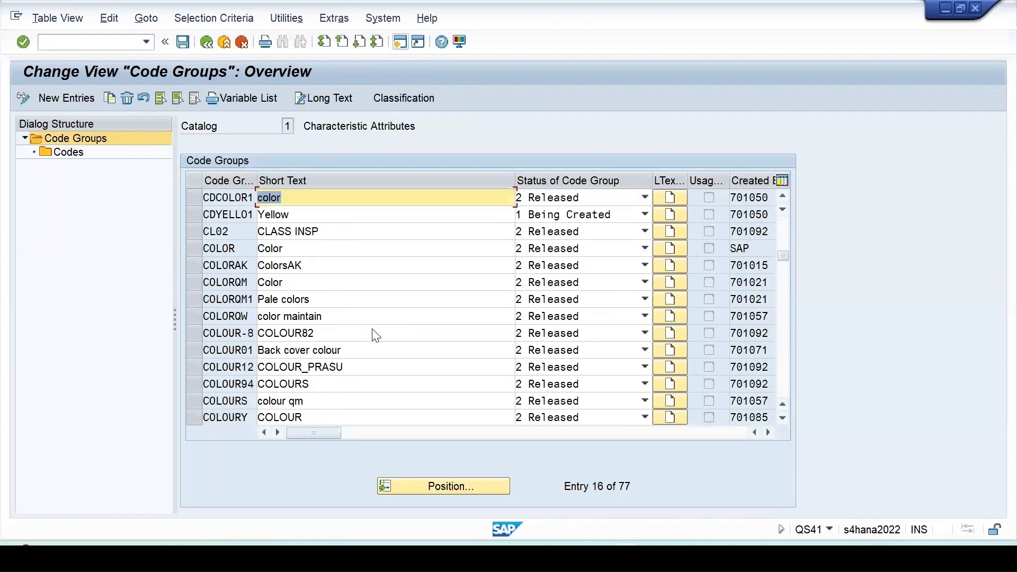
scroll(372, 333, "up", 3)
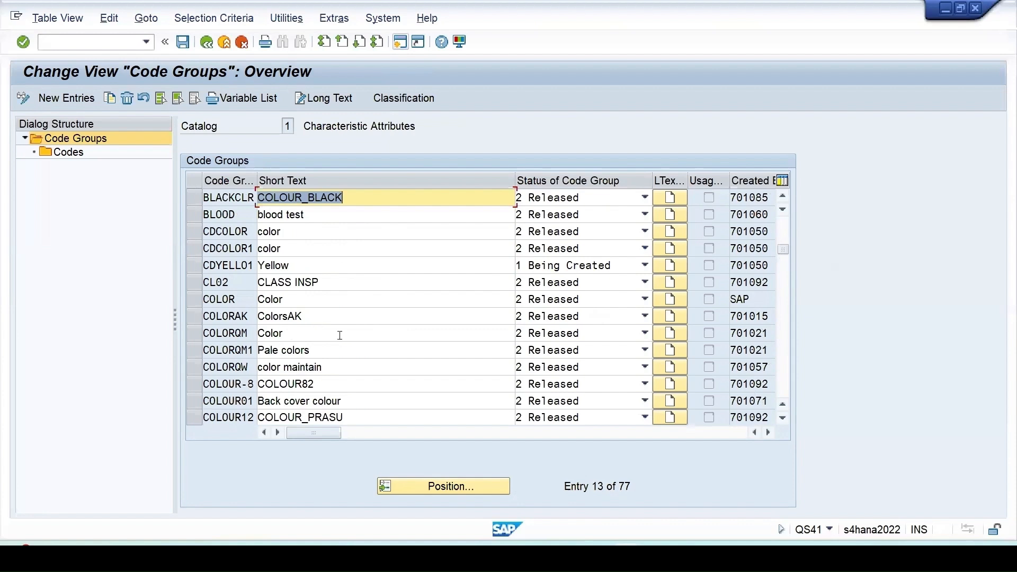
scroll(341, 334, "down", 2)
scroll(345, 333, "down", 3)
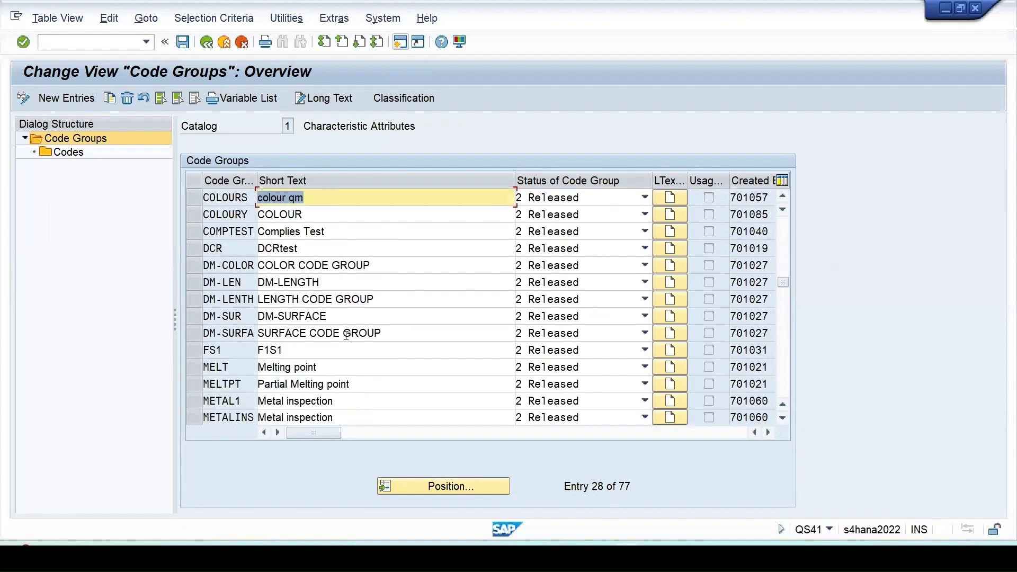
scroll(345, 333, "down", 13)
left_click(200, 198)
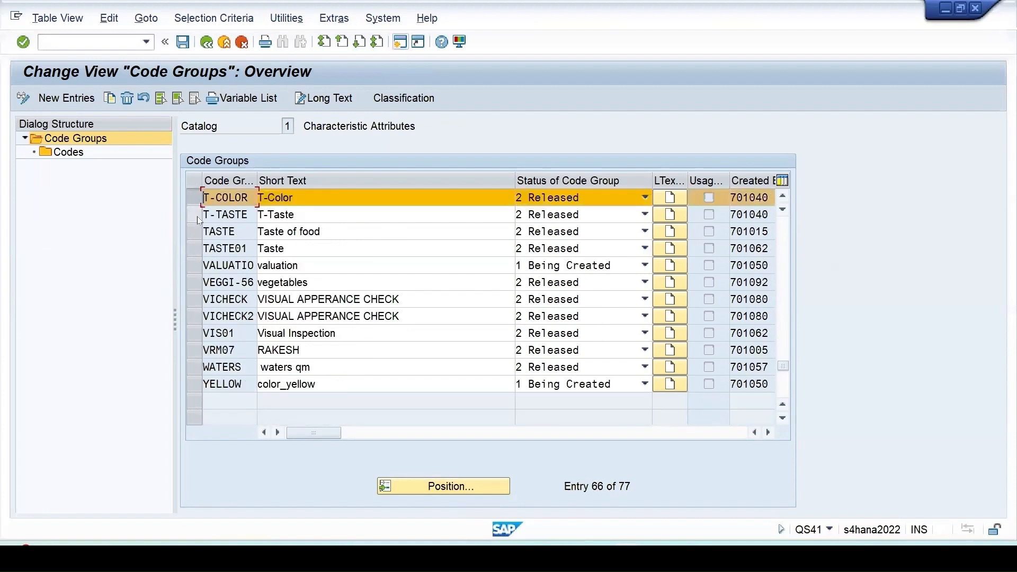
left_click(197, 216)
left_click(303, 282)
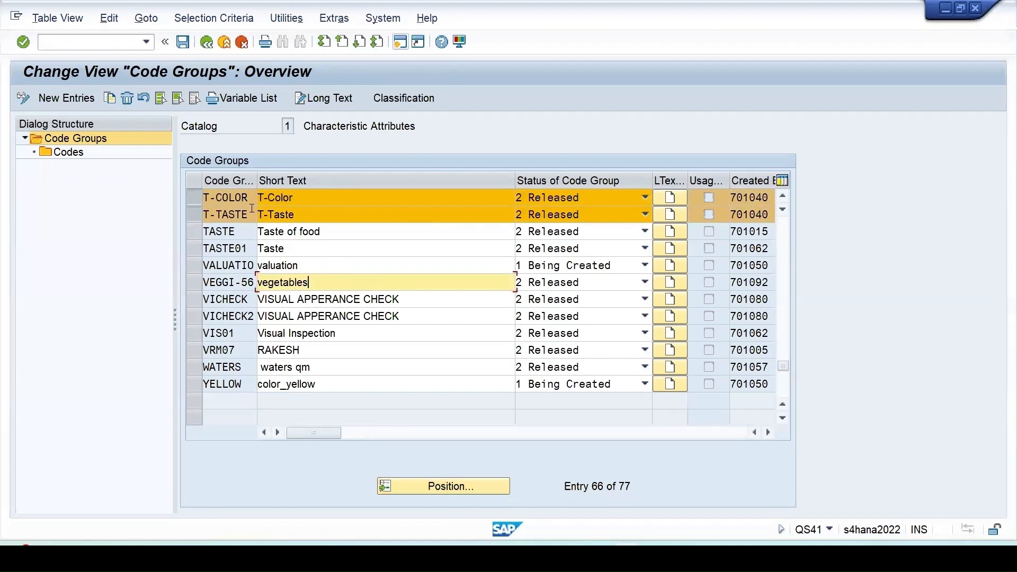
- Select only T-COLOR, review its codes and return to the code groups list
left_click(196, 198)
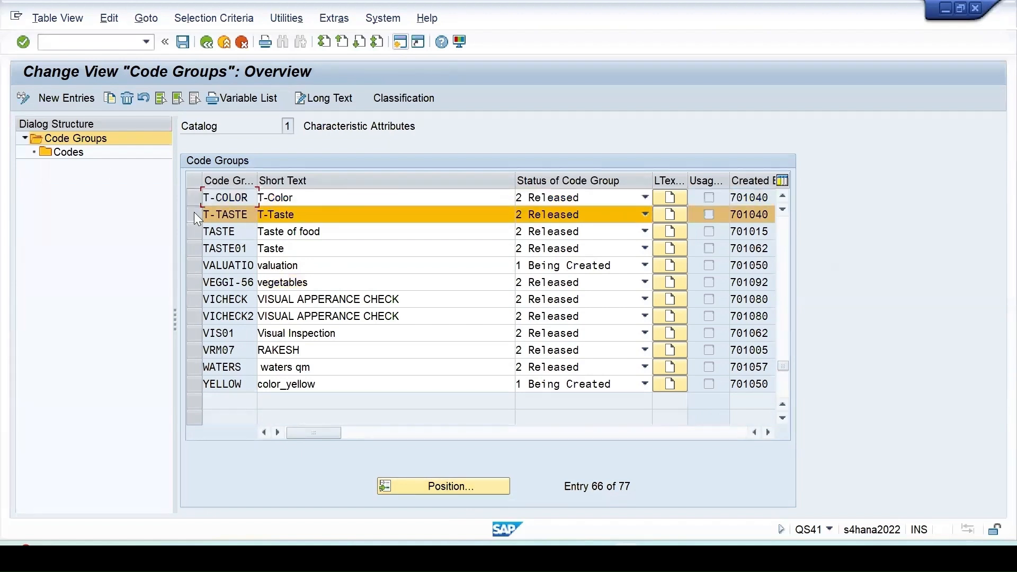
left_click(194, 214)
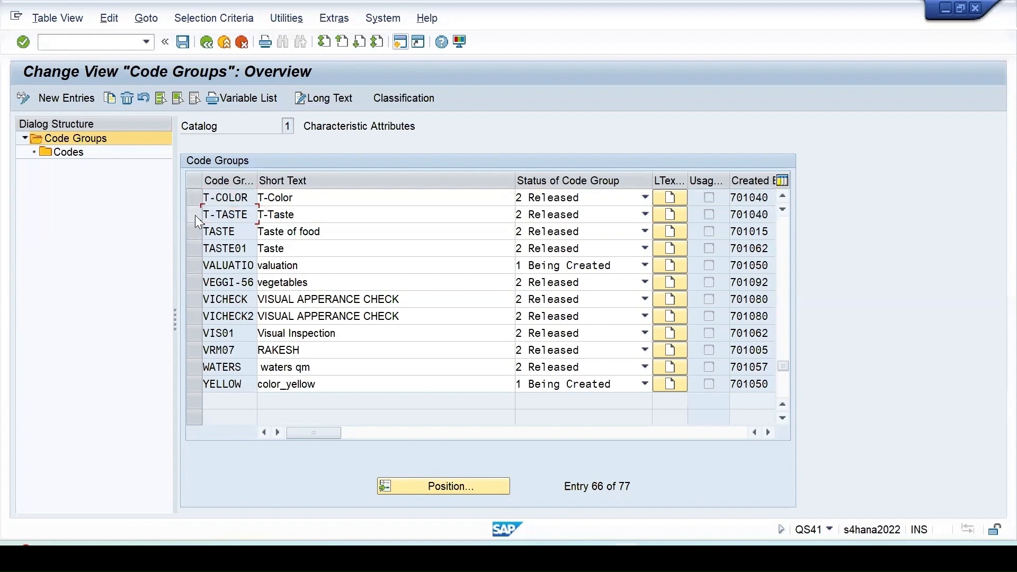
left_click(196, 197)
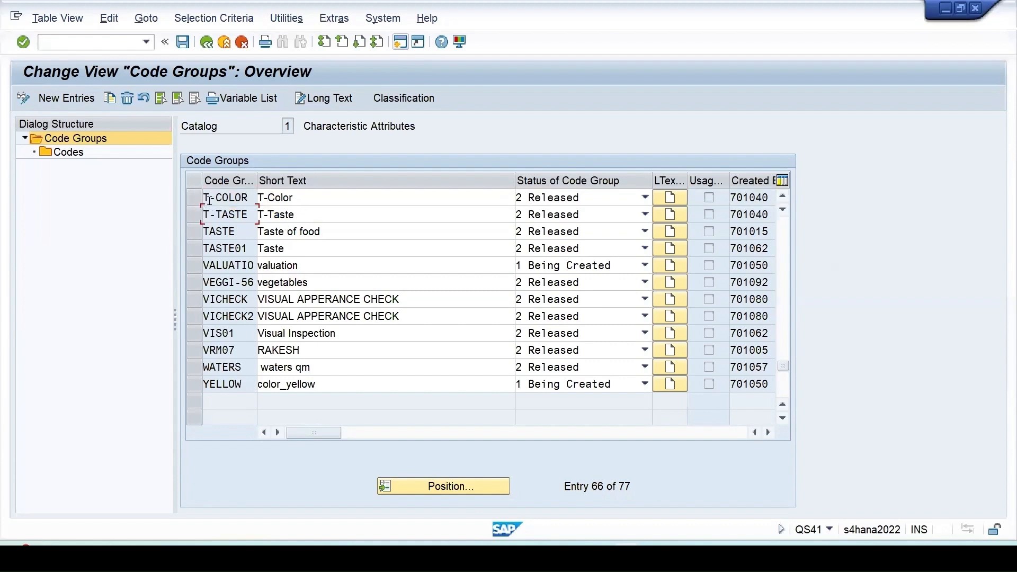
double_click(65, 151)
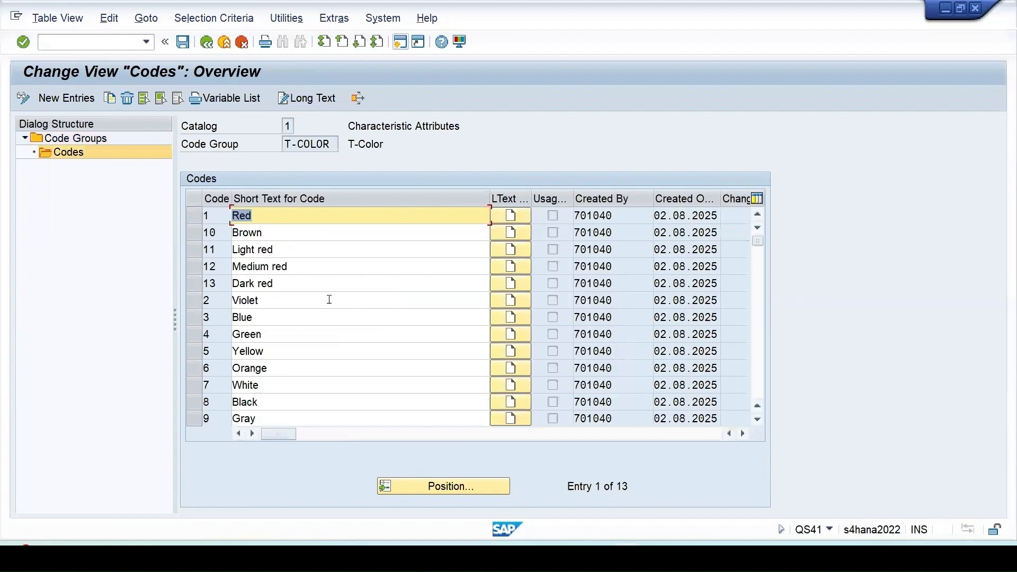
left_click(207, 44)
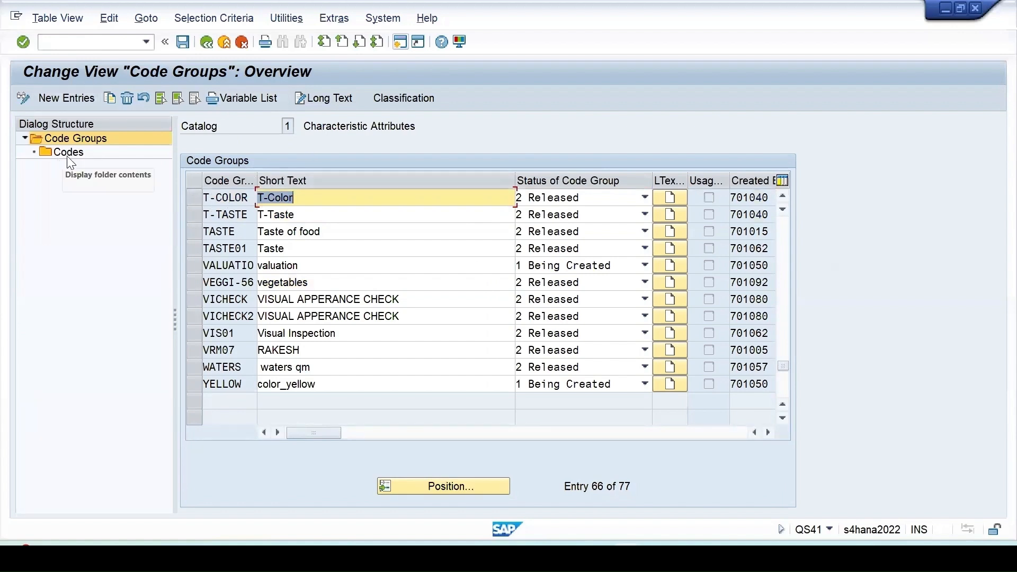
- Select code group T-COLOR again and reopen its codes
left_click(66, 154)
left_click(198, 197)
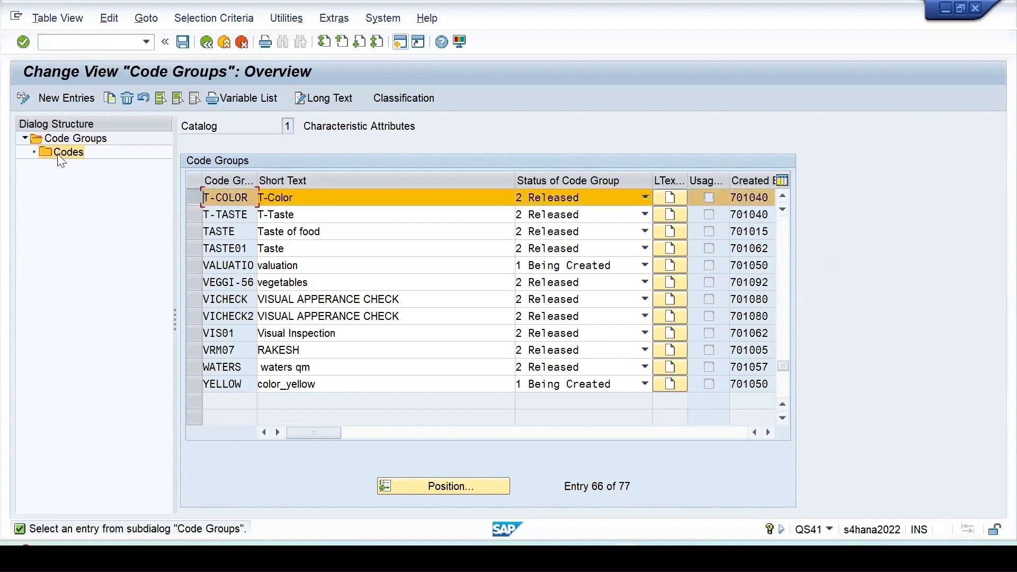
double_click(63, 154)
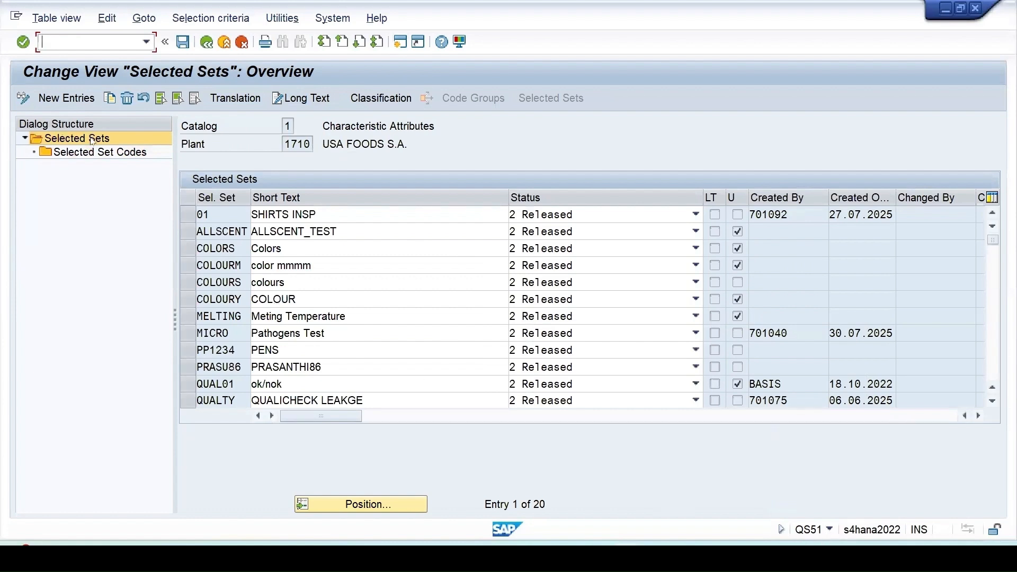
- Start a copy of selected set COLORS in plant 1710, naming it T-COLORS with the short text T-Colors
scroll(309, 372, "down", 2)
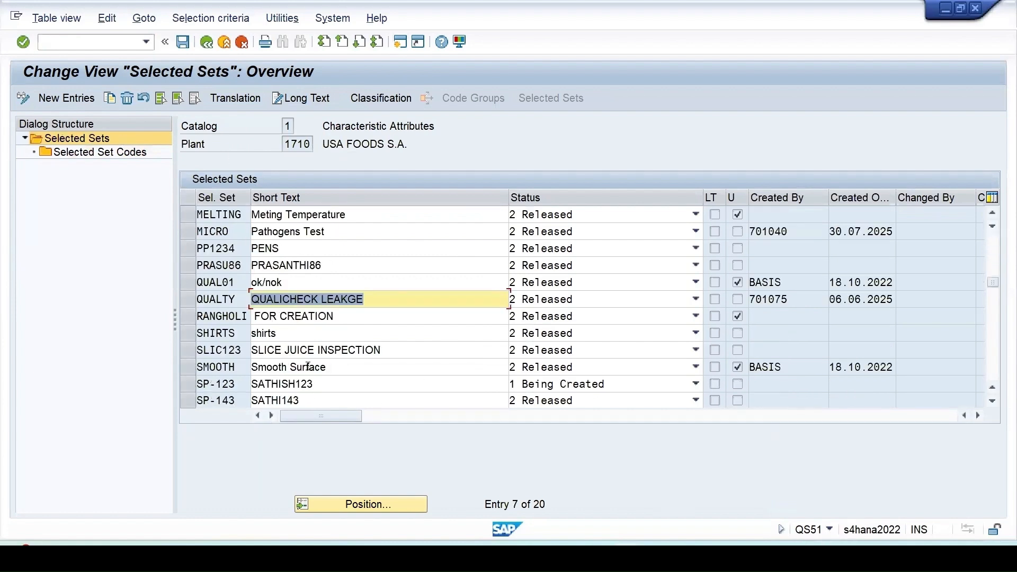
scroll(212, 328, "up", 2)
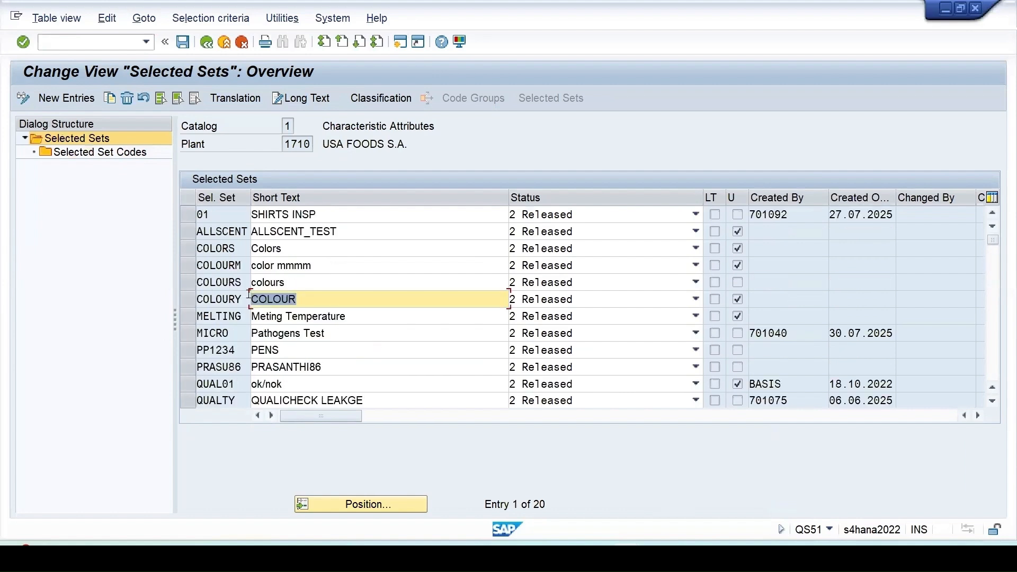
left_click(190, 245)
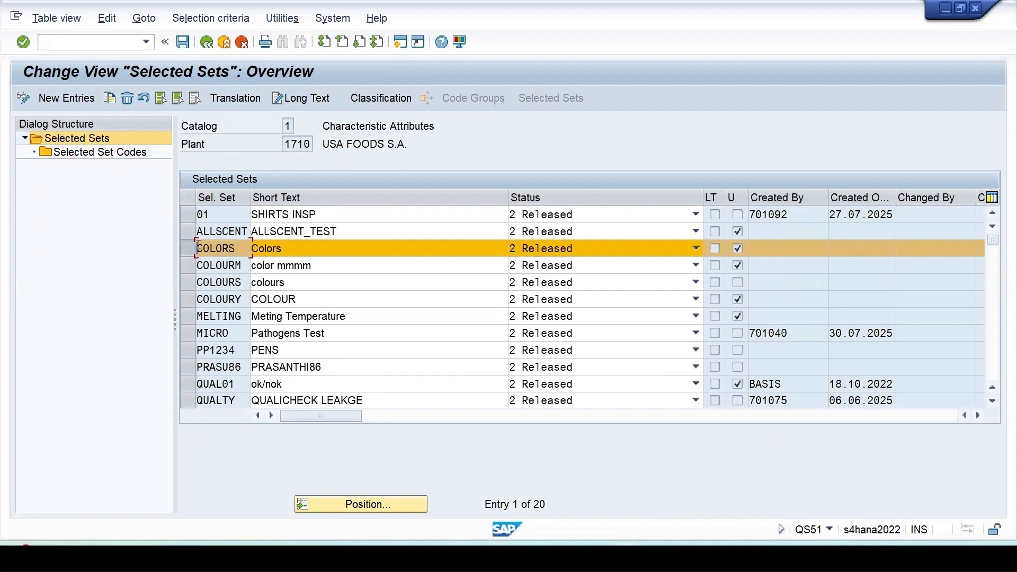
left_click(114, 96)
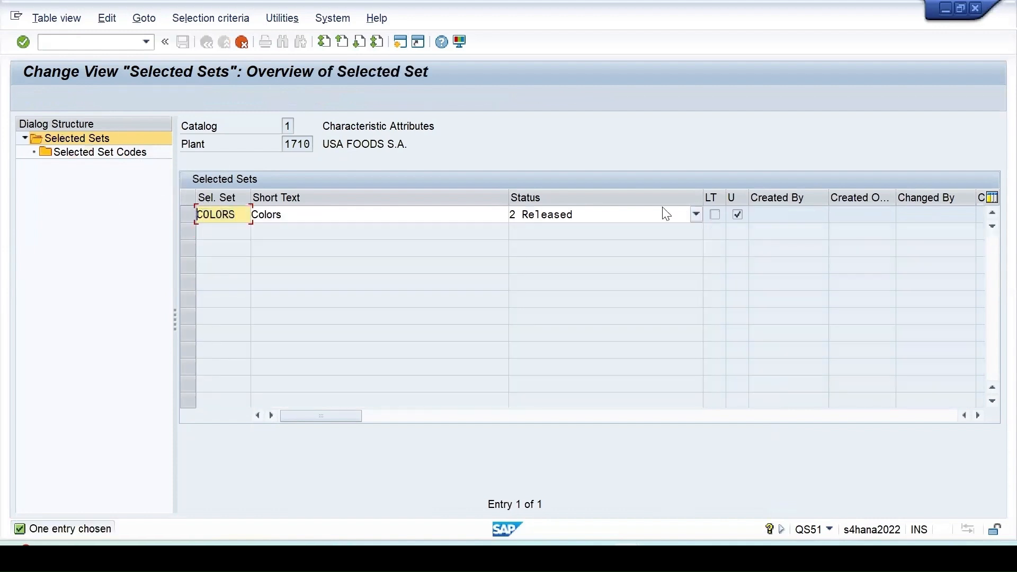
type("T-")
left_click(252, 214)
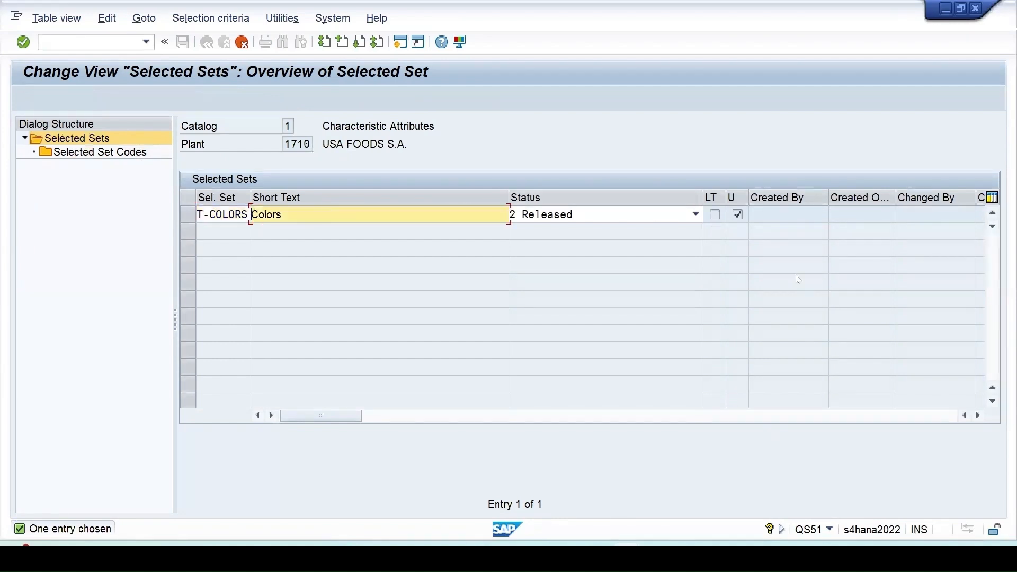
type("T-")
- Copy the selected set with all its dependent entries and open the selected set codes of T-COLORS
key("Return")
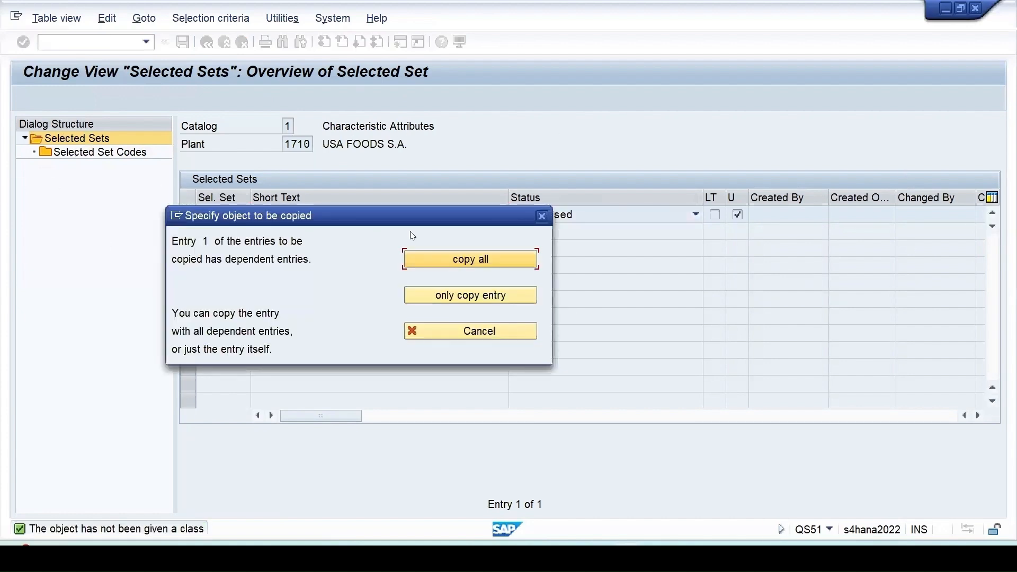
left_click(478, 260)
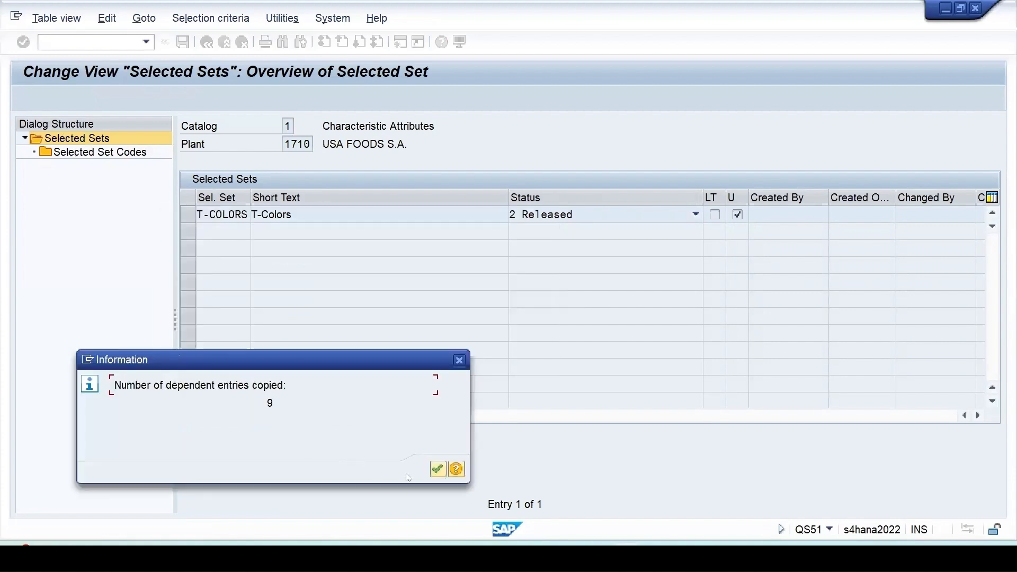
left_click(437, 469)
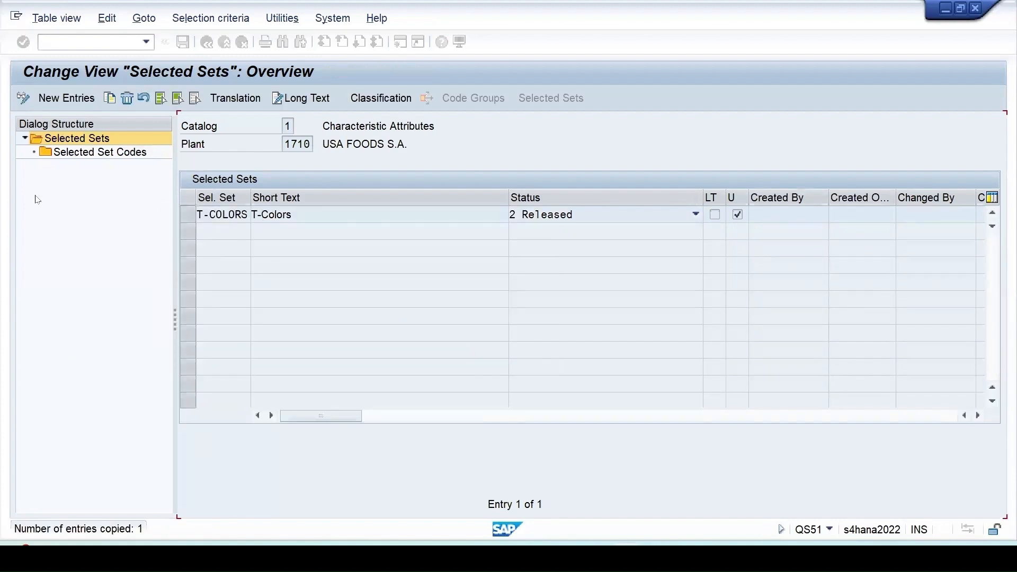
left_click(192, 214)
double_click(104, 156)
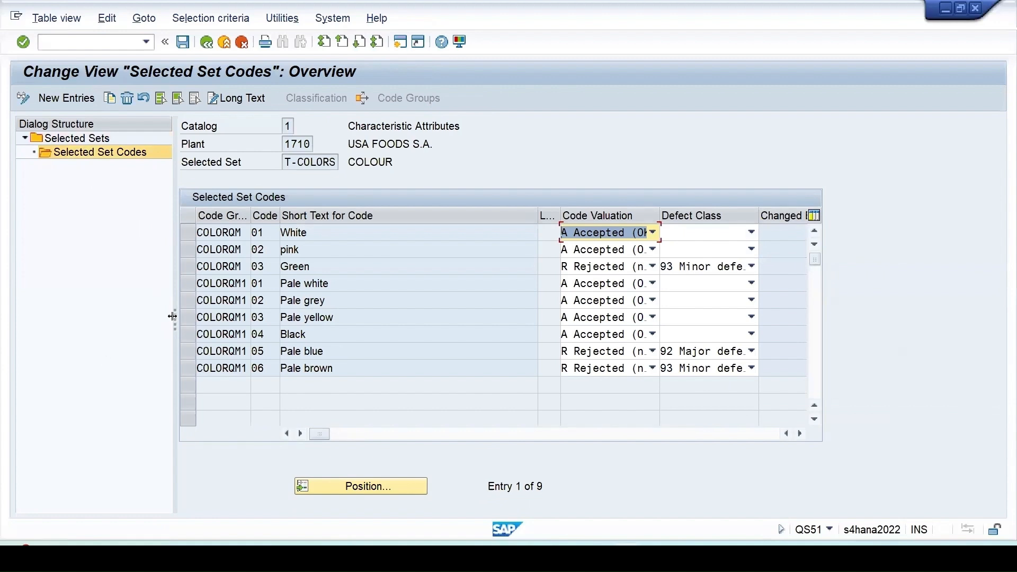
- Review the codes of selected set T-COLORS, their valuations and the defect class options for Green, and return to the selected sets list
left_click_drag(173, 316, 255, 316)
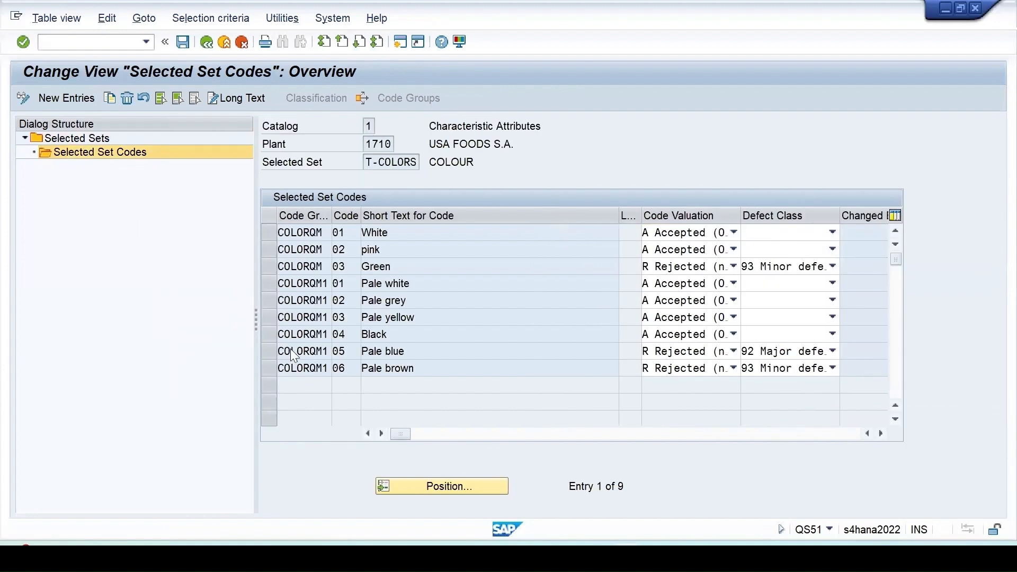
left_click(269, 232)
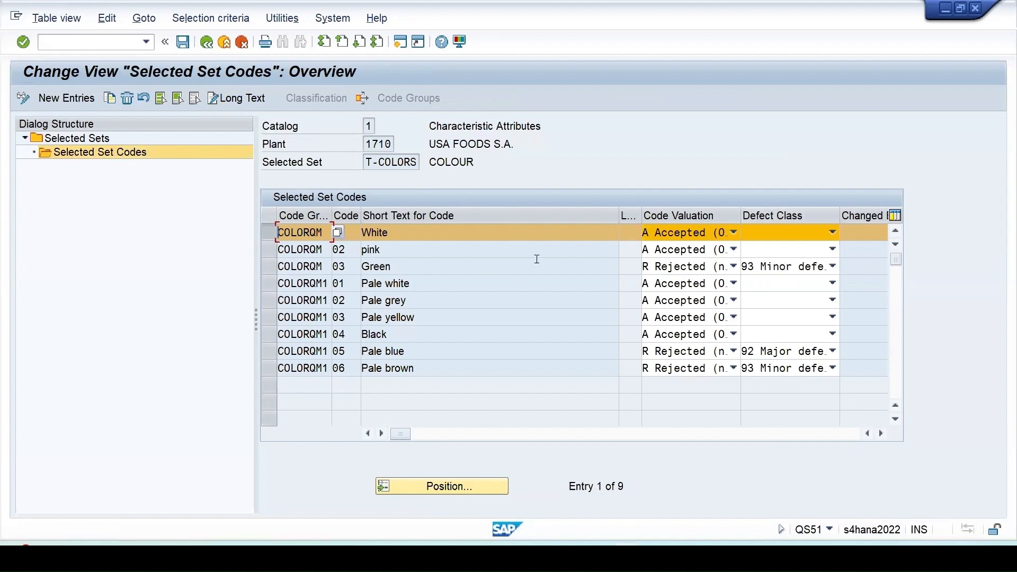
left_click(379, 266)
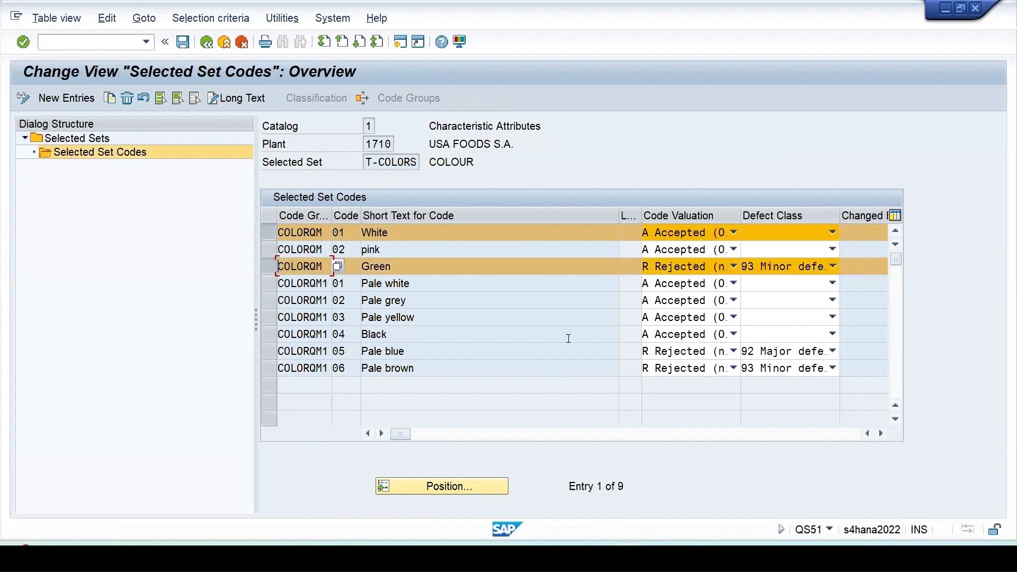
left_click(271, 233)
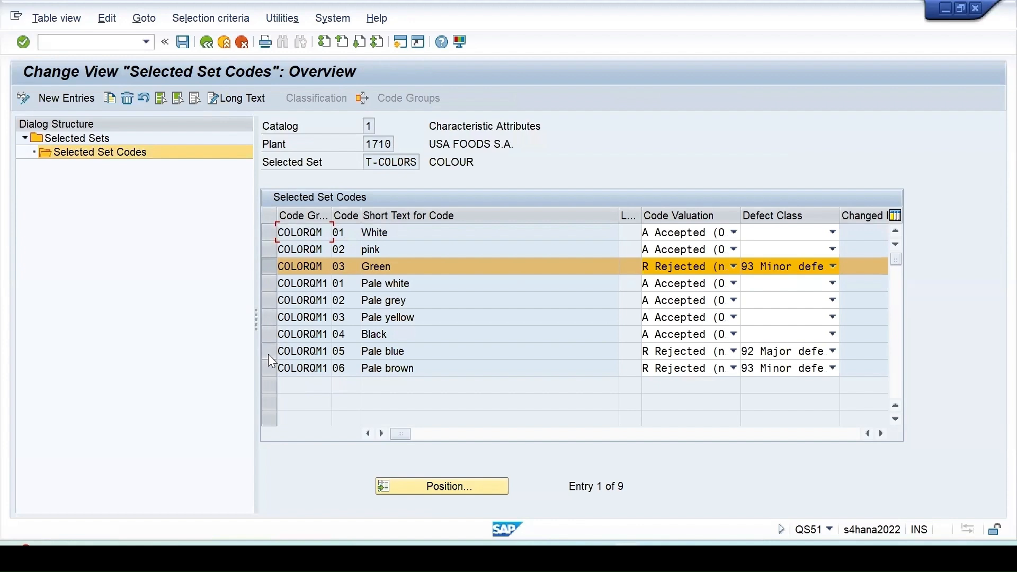
left_click(270, 352)
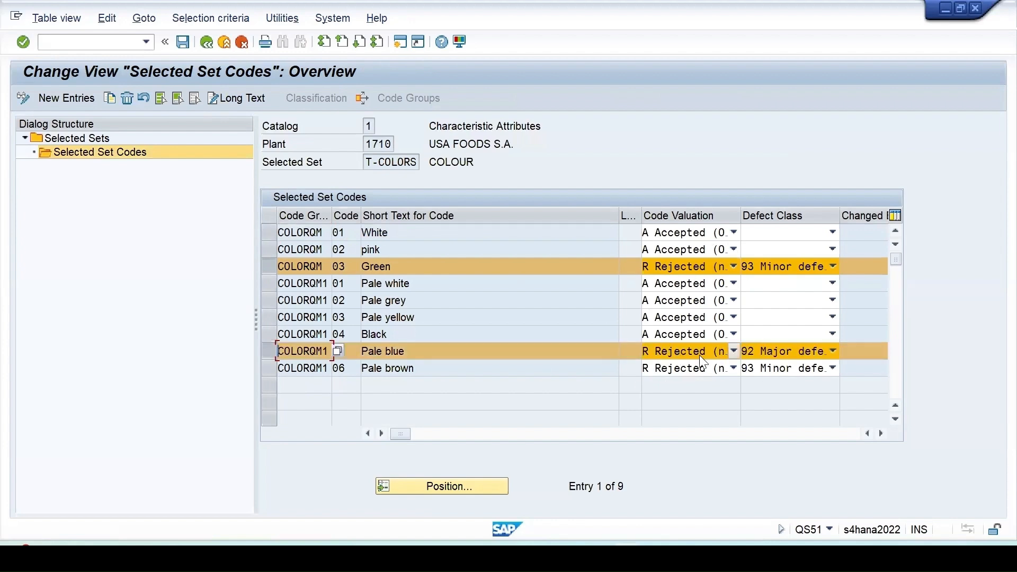
left_click(832, 266)
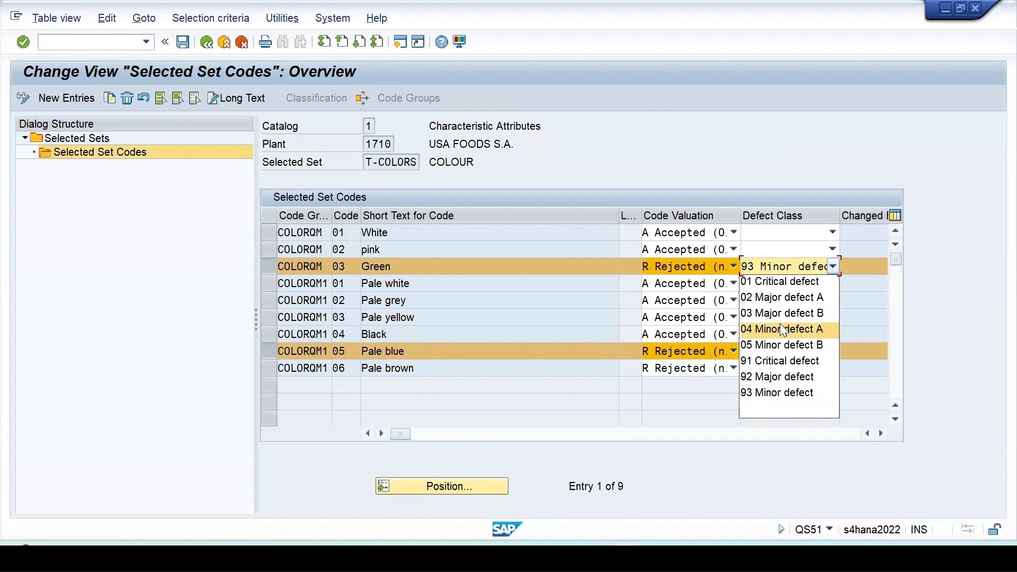
left_click(151, 320)
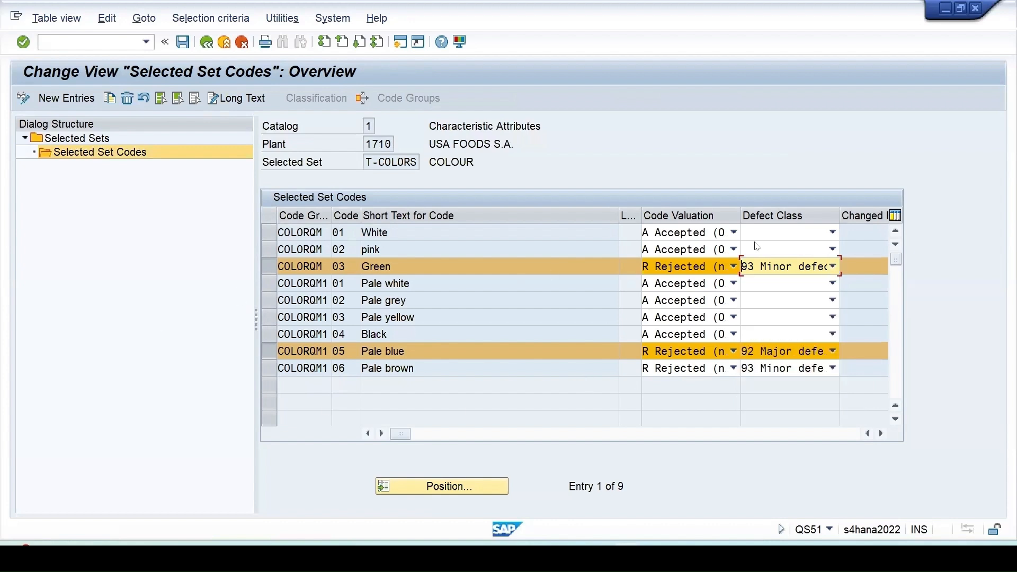
left_click(206, 42)
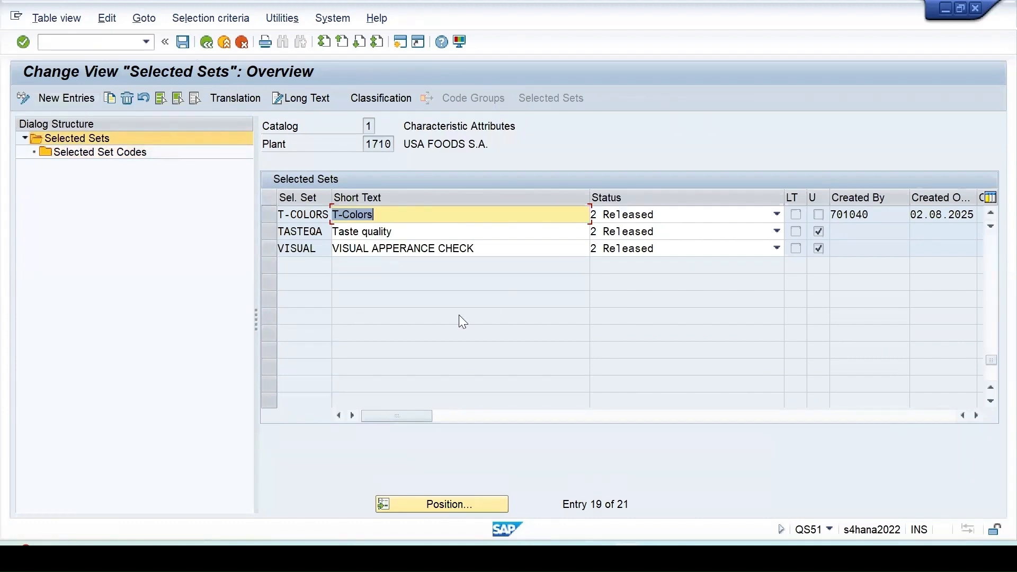
- Create a new selected set T-TASTE with the short text T-Taste and status 2 Released
scroll(459, 316, "up", 4)
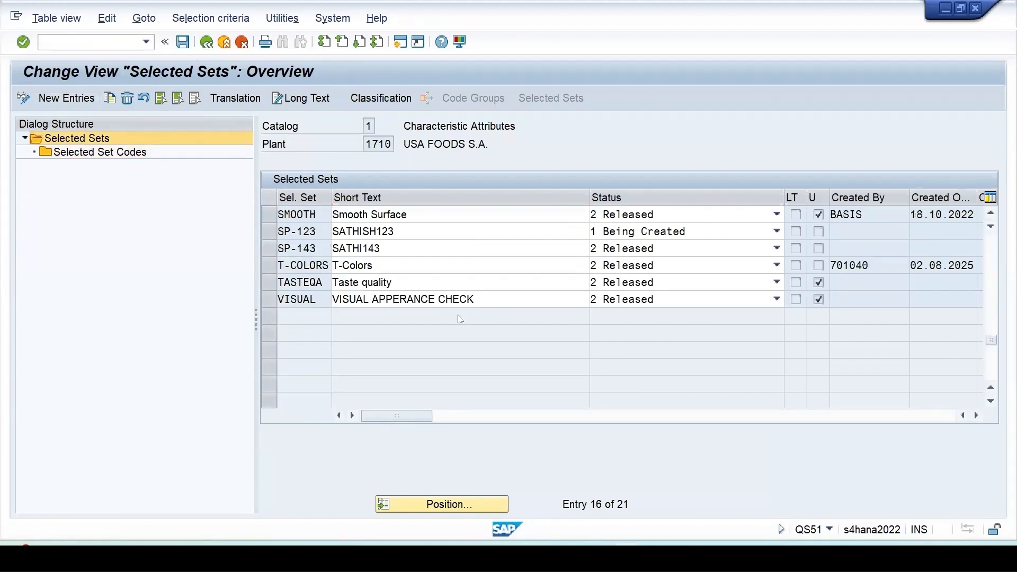
left_click(60, 99)
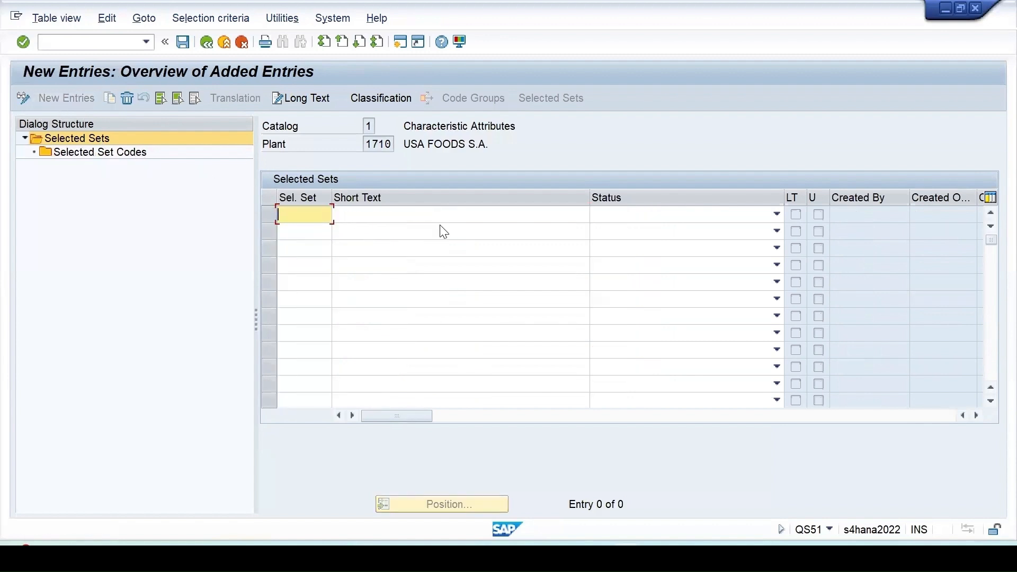
type("T-")
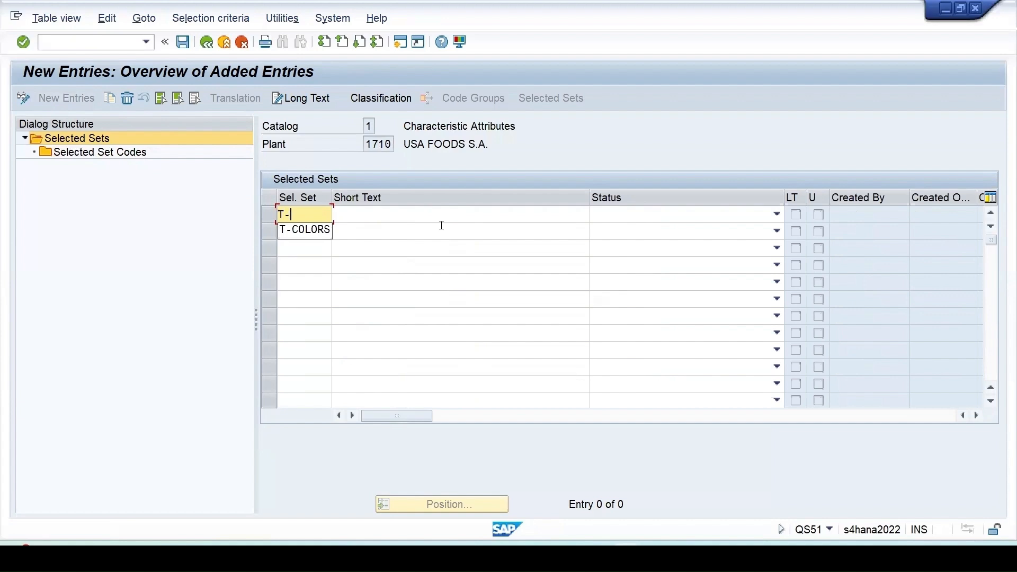
type("Taste")
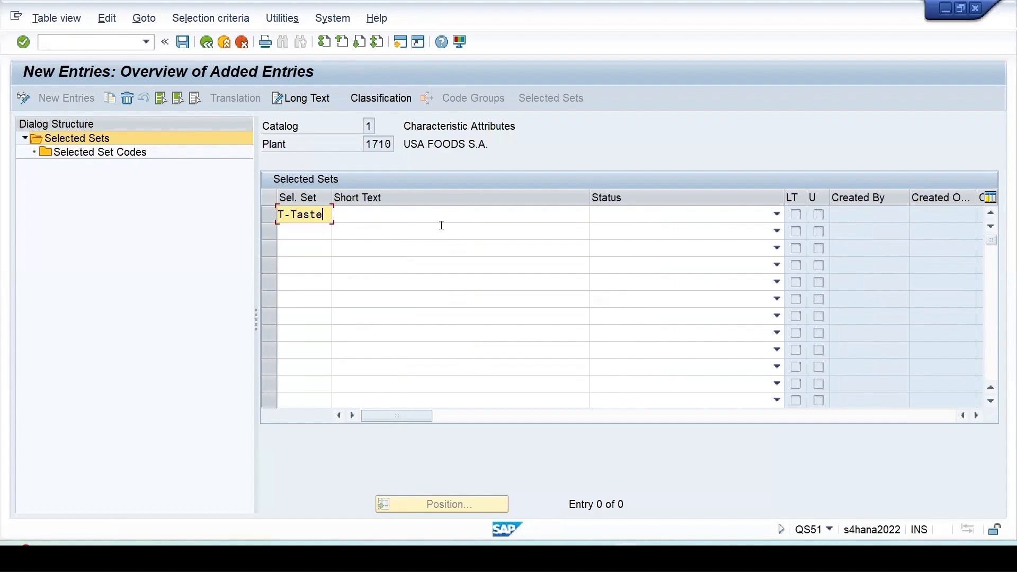
left_click_drag(323, 214, 279, 215)
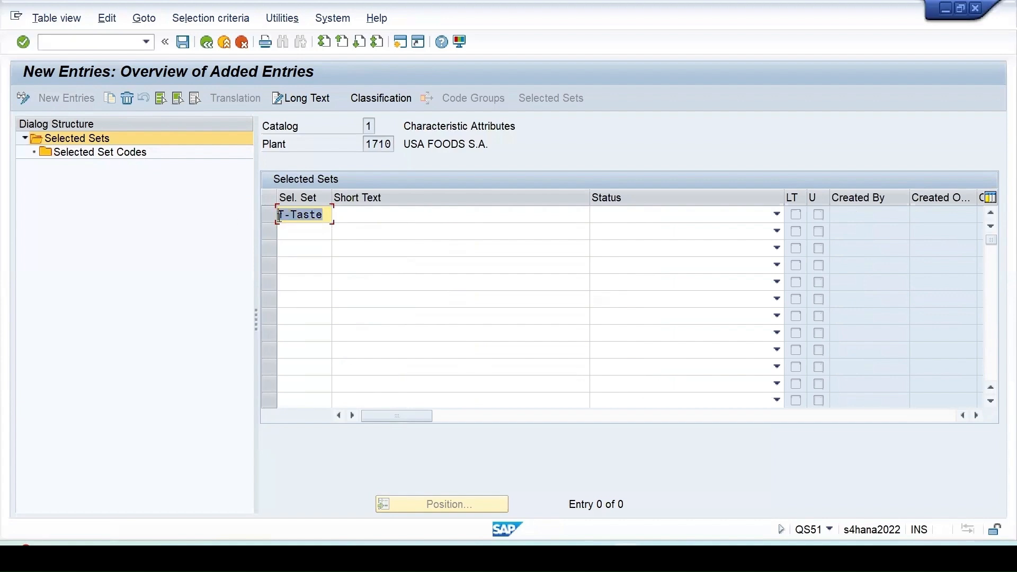
left_click(363, 216)
key("ctrl+v")
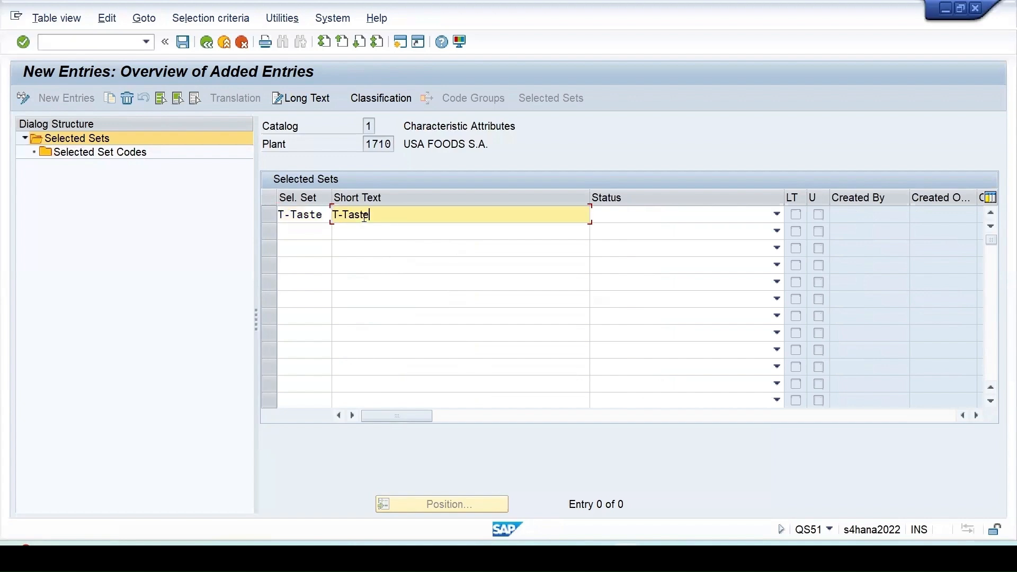
left_click(623, 220)
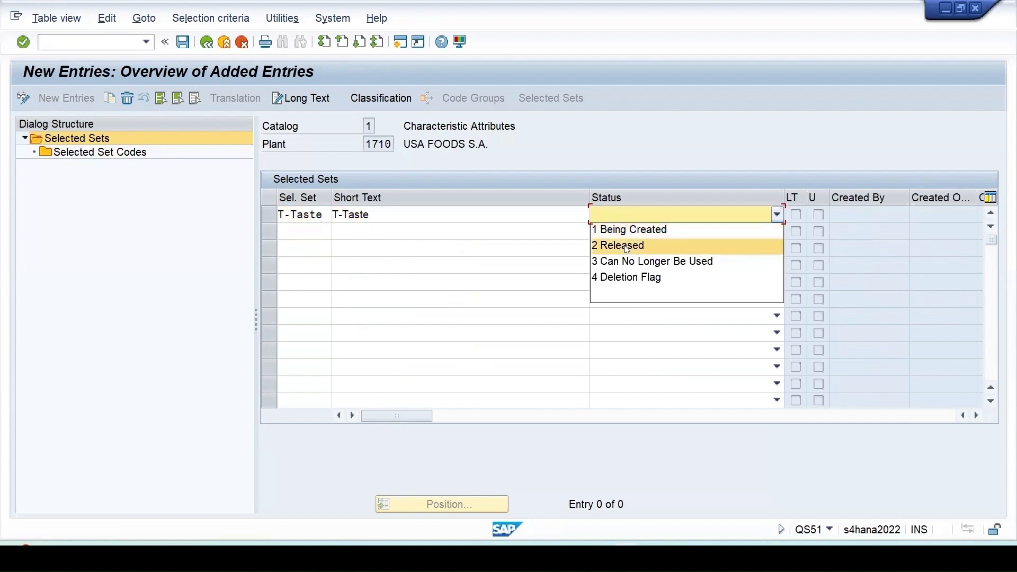
left_click(622, 249)
key("Return")
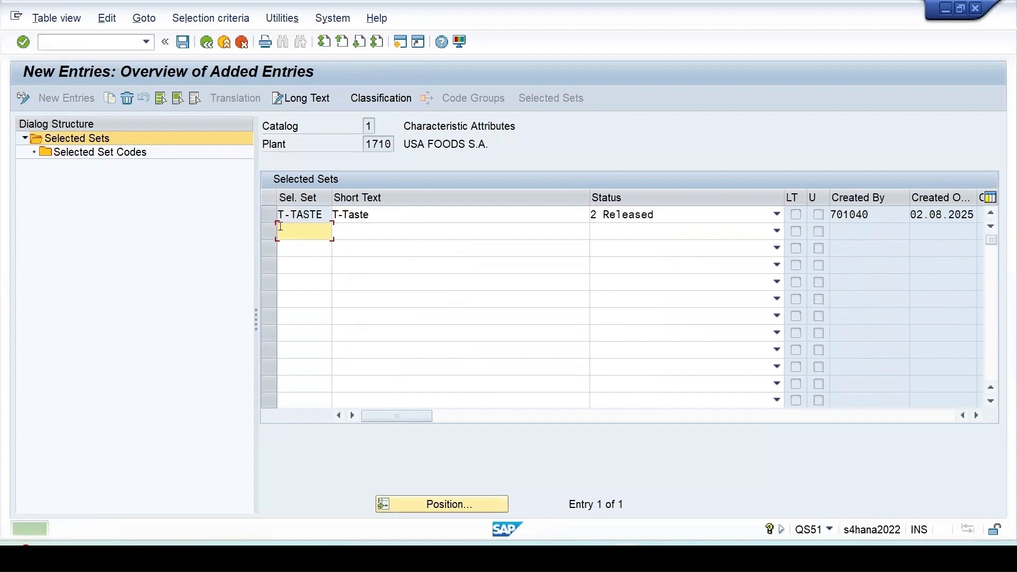
- Open the selected set codes of T-TASTE and start a new entry, calling up the selection of available codes
left_click(270, 215)
double_click(89, 153)
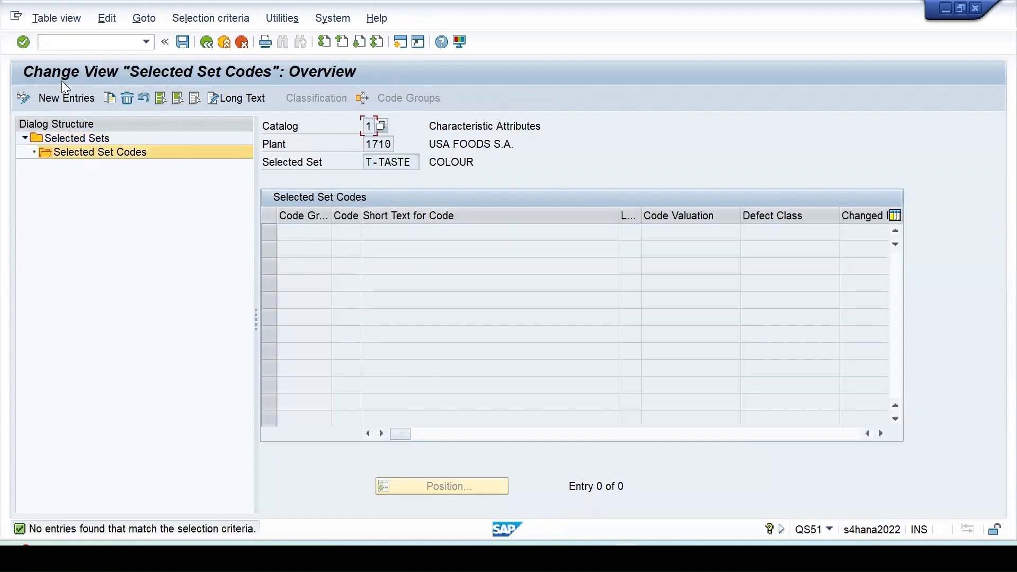
left_click(62, 99)
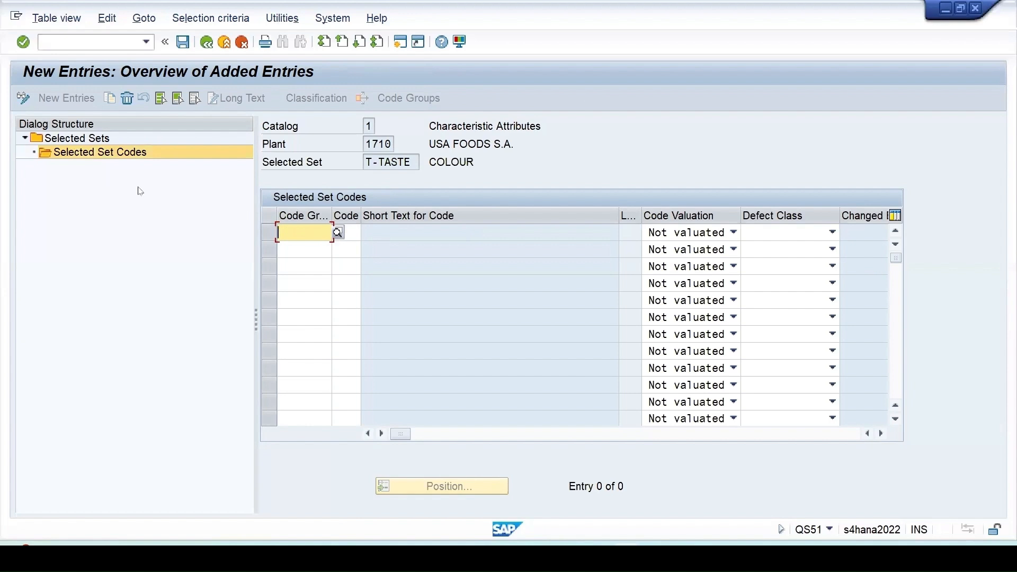
left_click(338, 233)
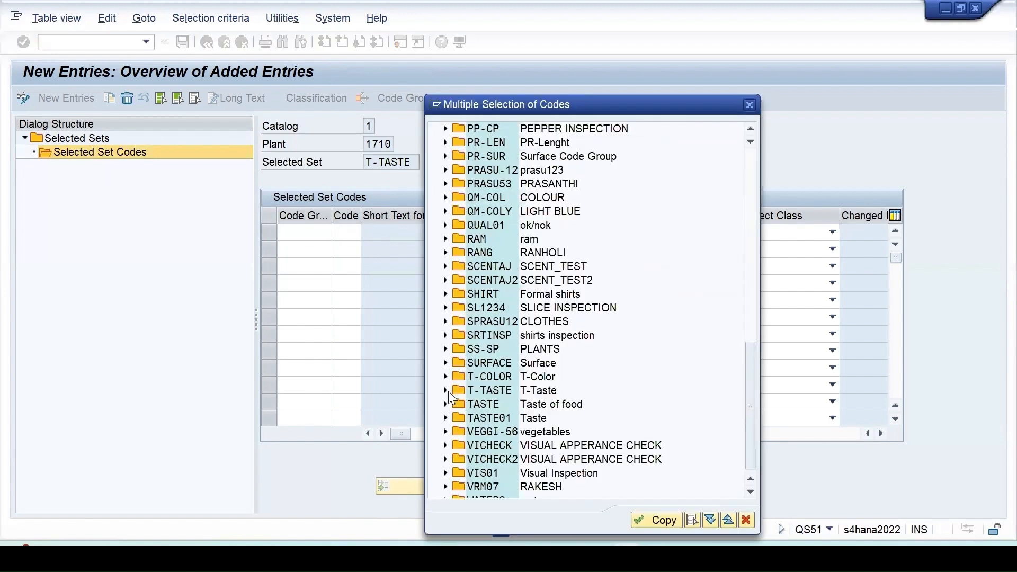
- Try to select codes 1 Sweet and 2 Salty from code group T-TASTE for the new entries
left_click(445, 391)
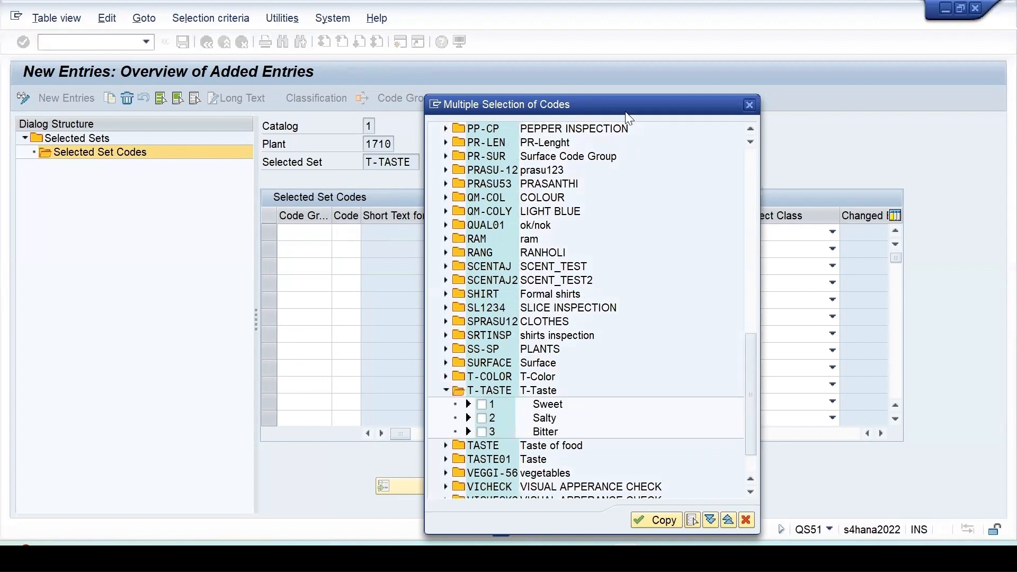
left_click_drag(626, 113, 616, 44)
left_click(471, 335)
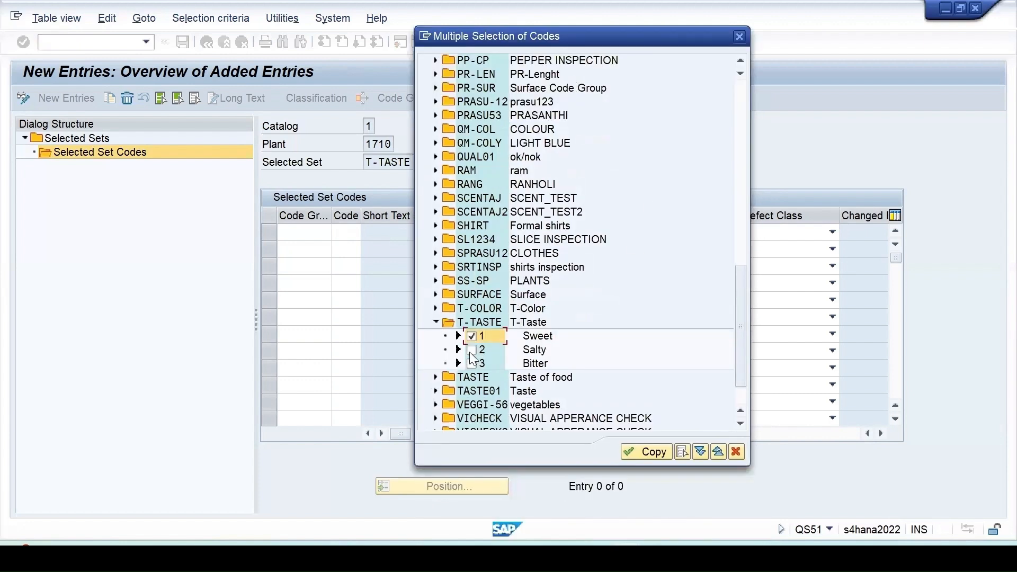
left_click(471, 349)
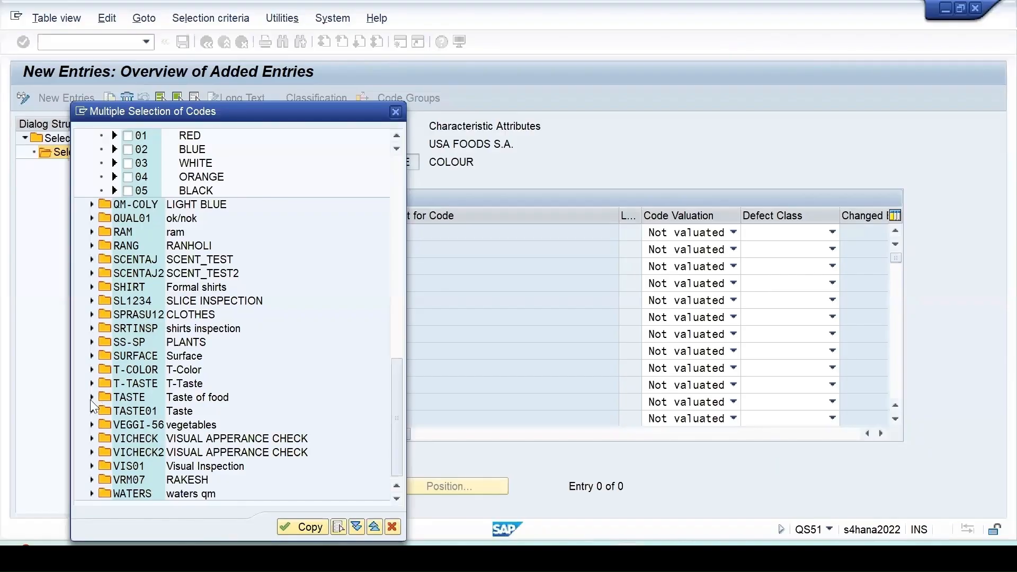
- Add code 1 Sweet from code group TASTE to the selected set and value it as A Accepted (OK)
left_click(91, 397)
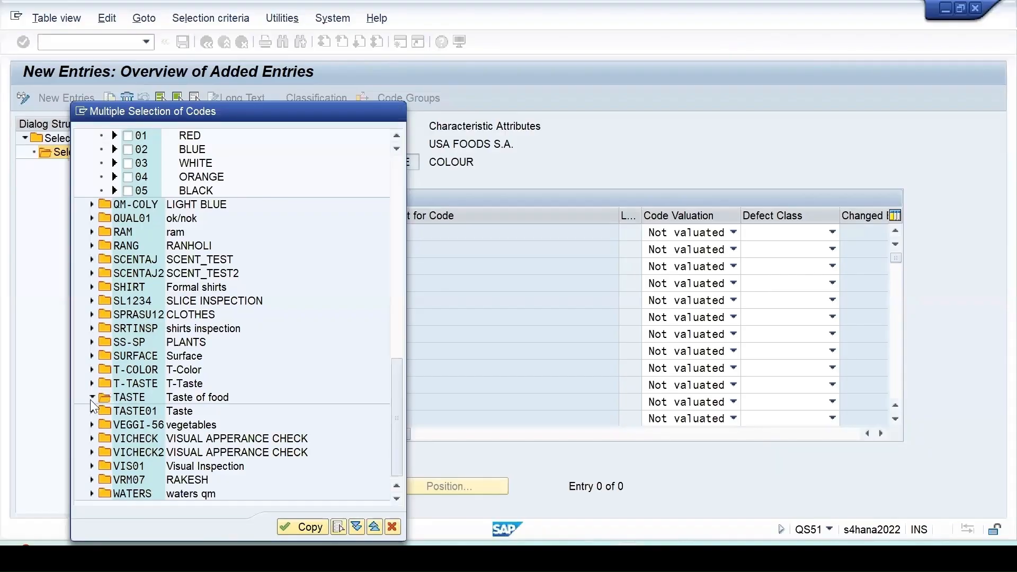
left_click(294, 525)
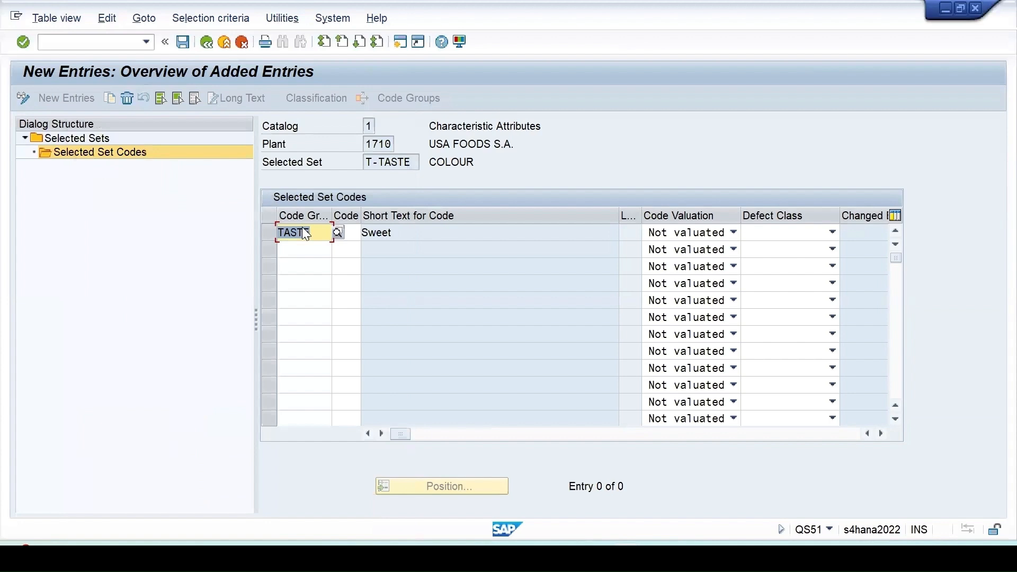
left_click(702, 235)
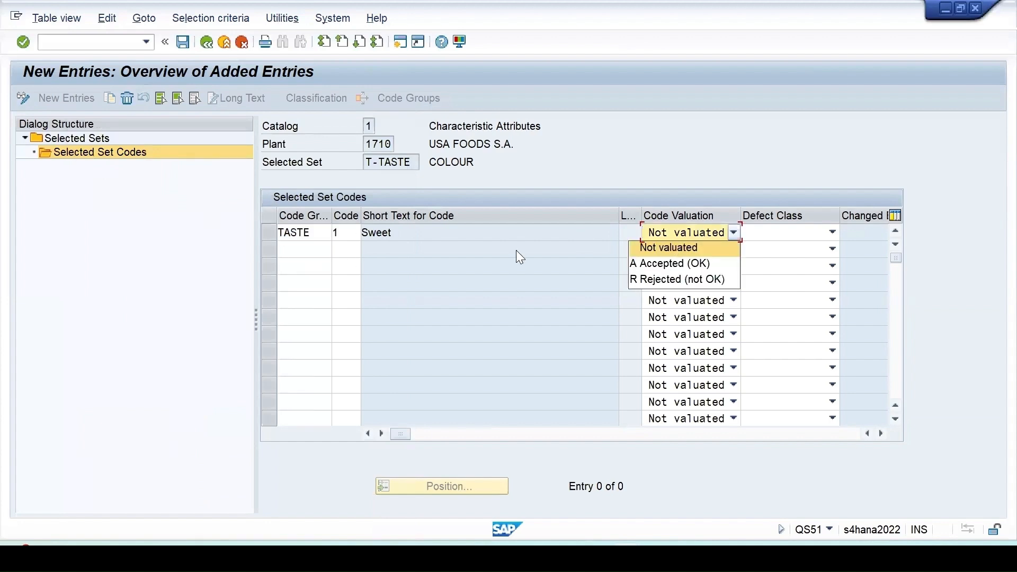
key("Down")
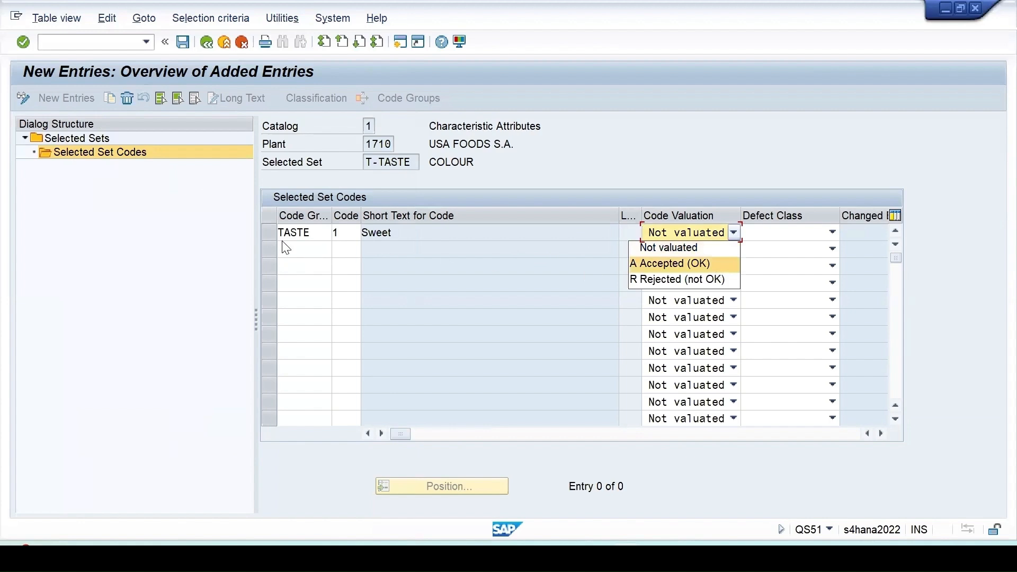
left_click(665, 264)
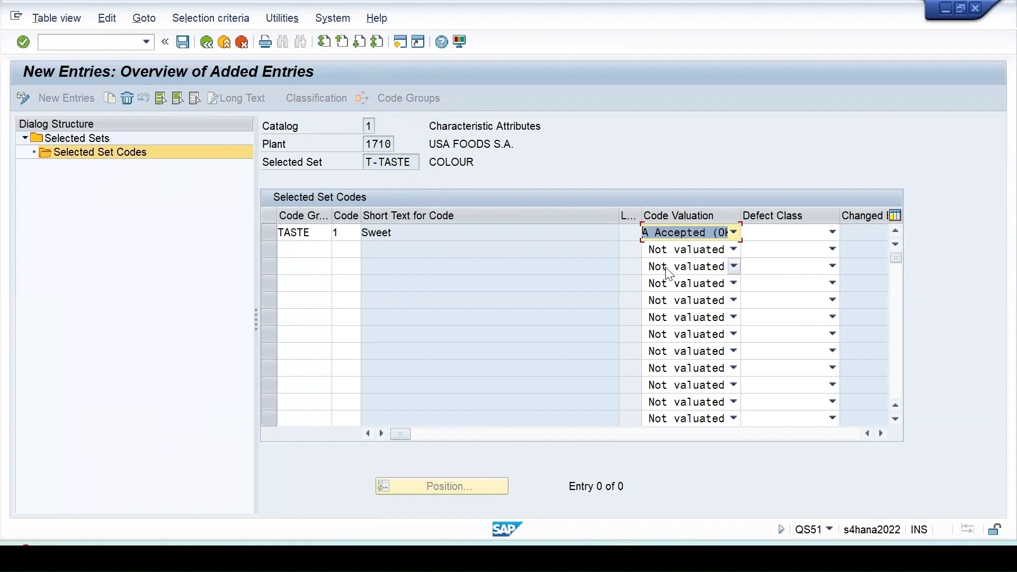
key("Return")
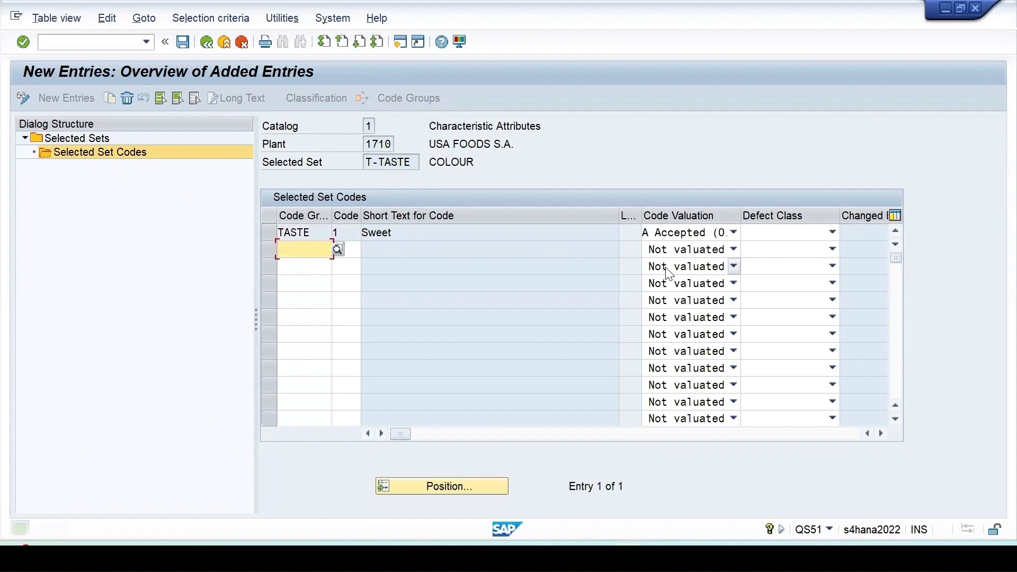
- Value code 1 Sweet as R Rejected (not OK) with defect class 03 Major defect B, and save the selected set to the catalogs customizing request
left_click(734, 233)
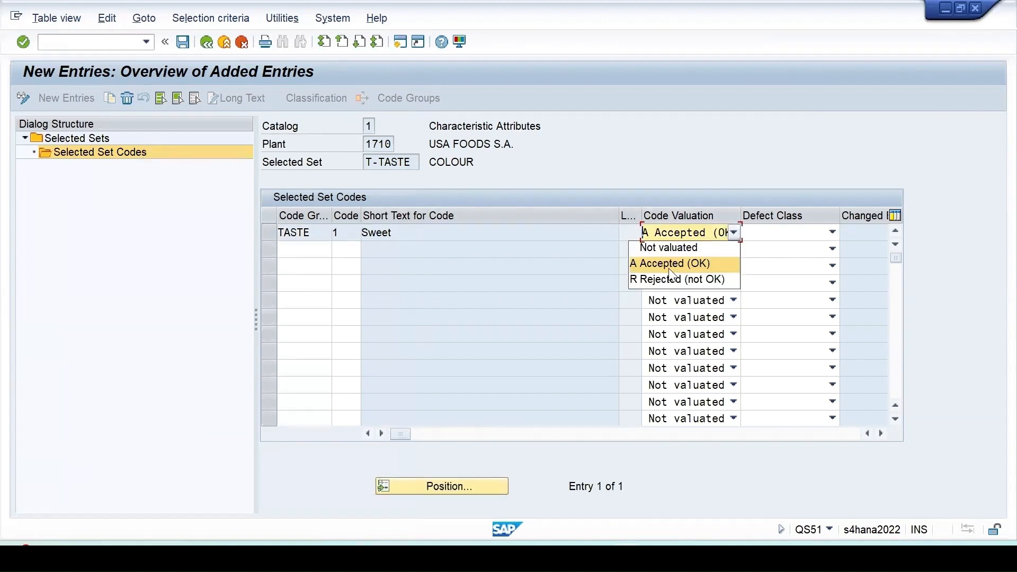
left_click(666, 274)
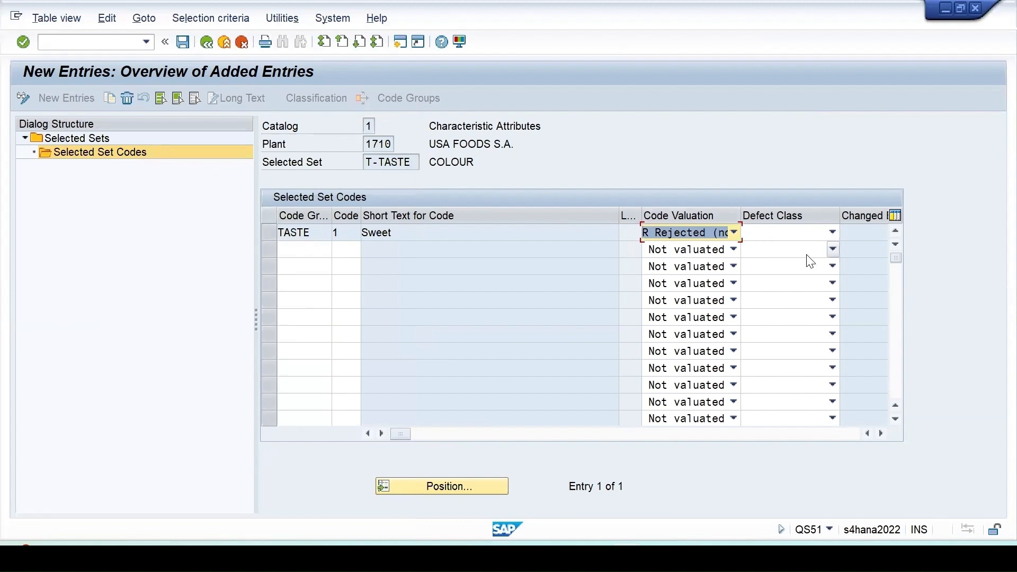
key("Return")
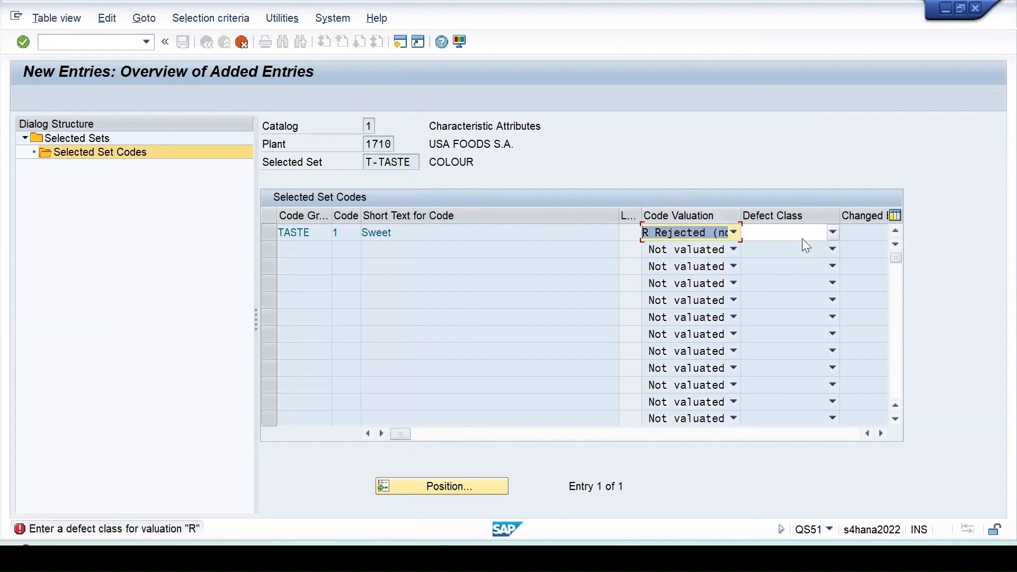
left_click(768, 233)
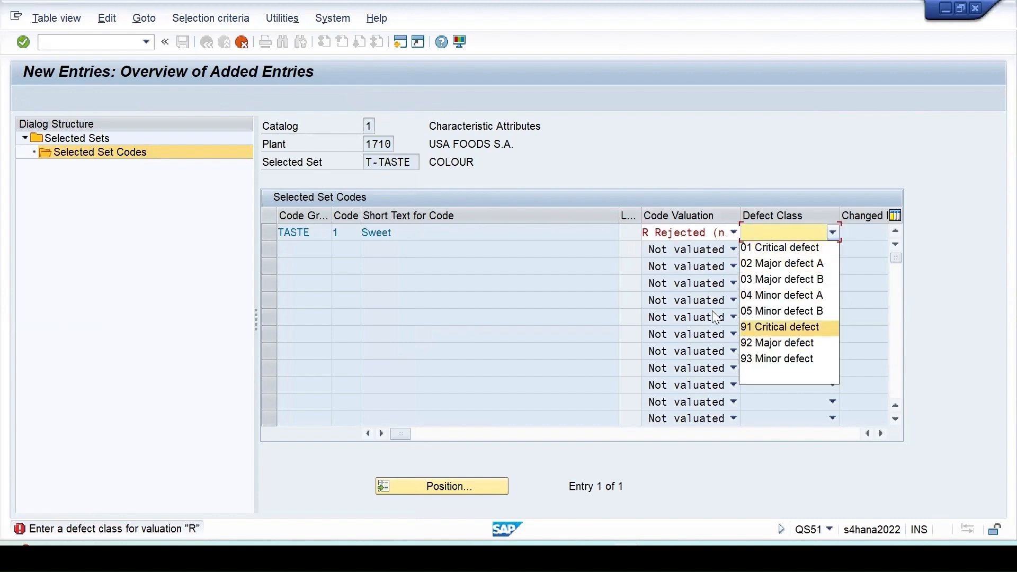
left_click(782, 279)
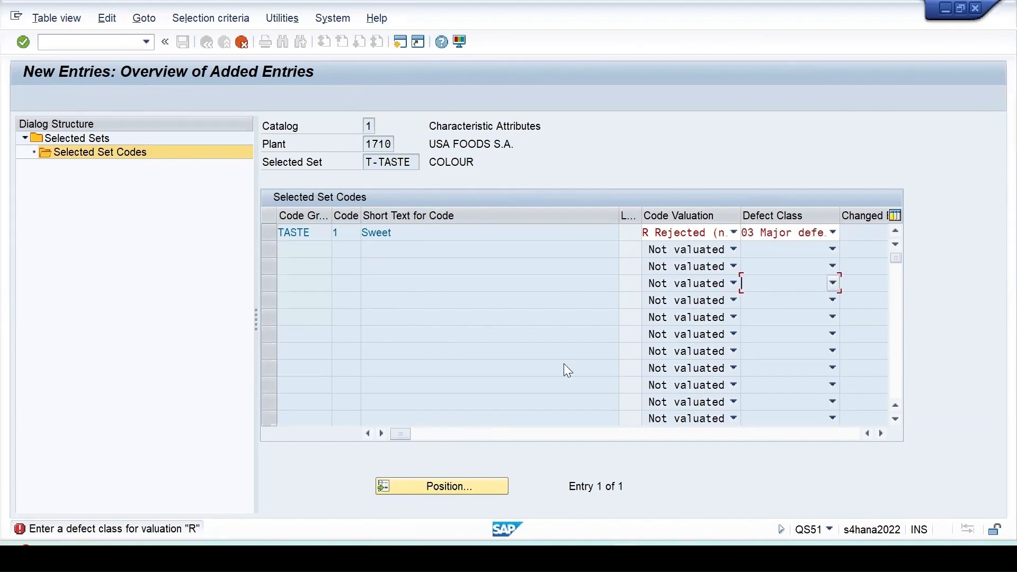
key("Return")
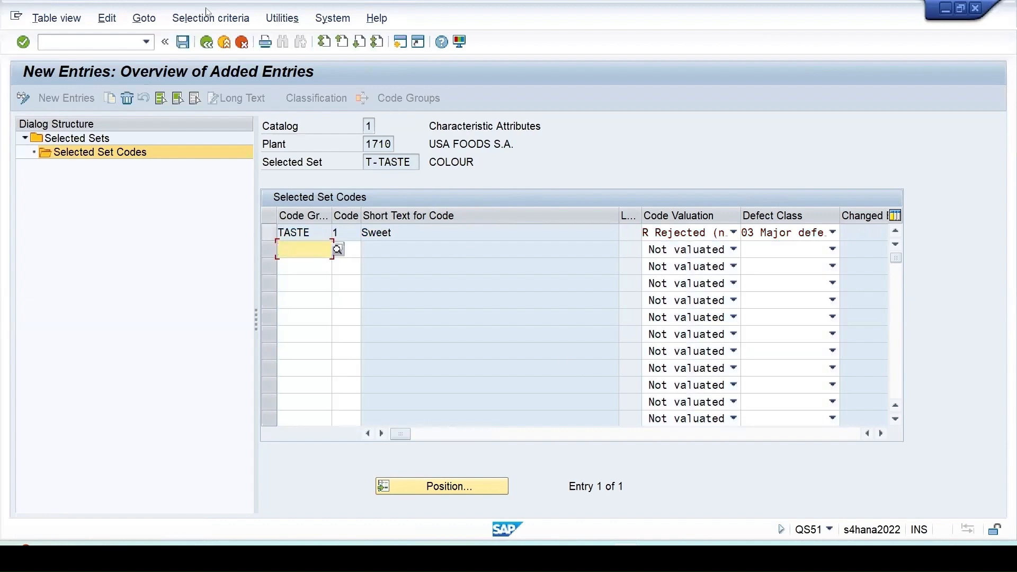
left_click(182, 42)
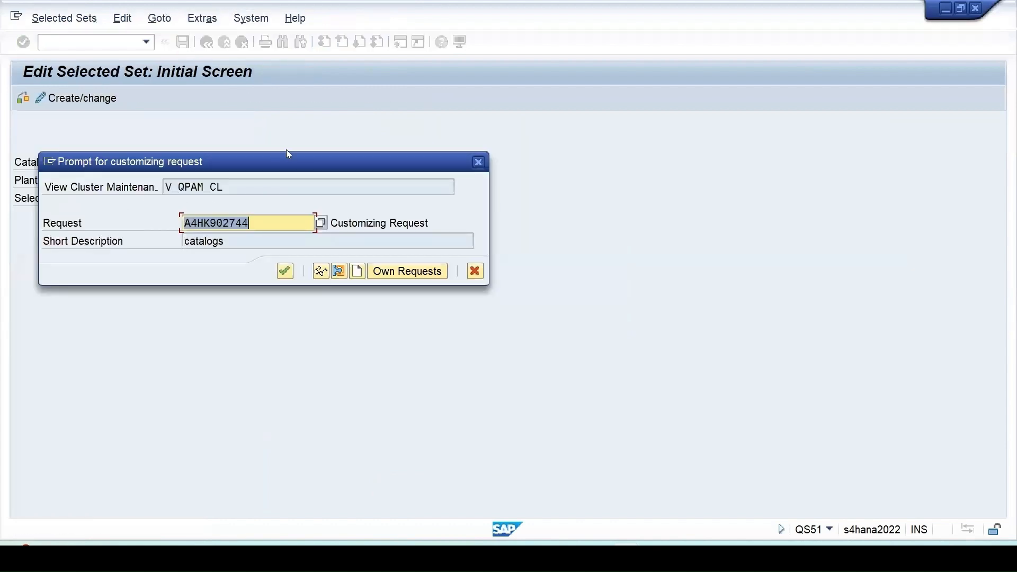
left_click(285, 272)
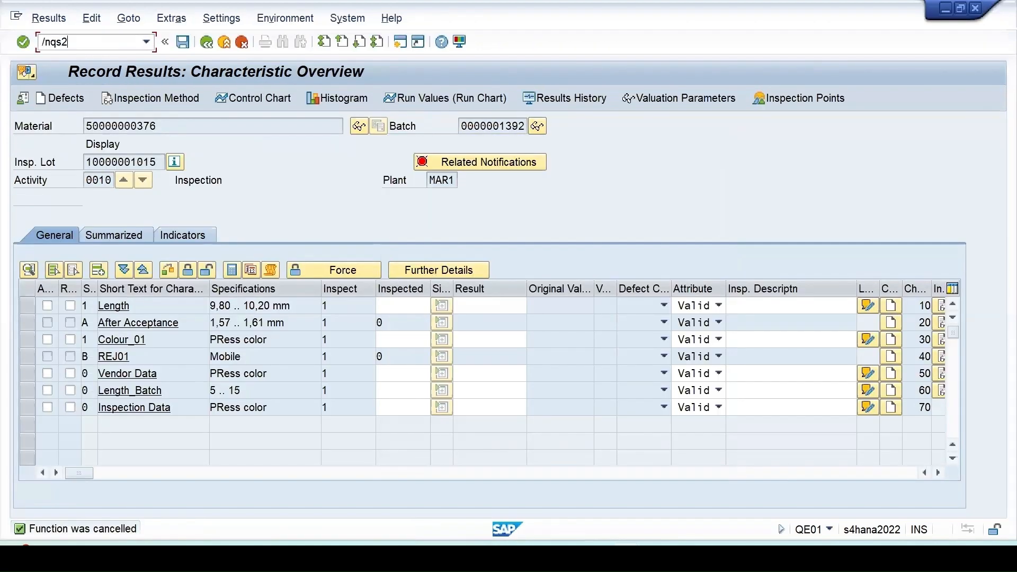
- Go to transaction QS23 and open version 1 of master inspection characteristic COLOUR in plant 1710 for changing
type("3")
key("Return")
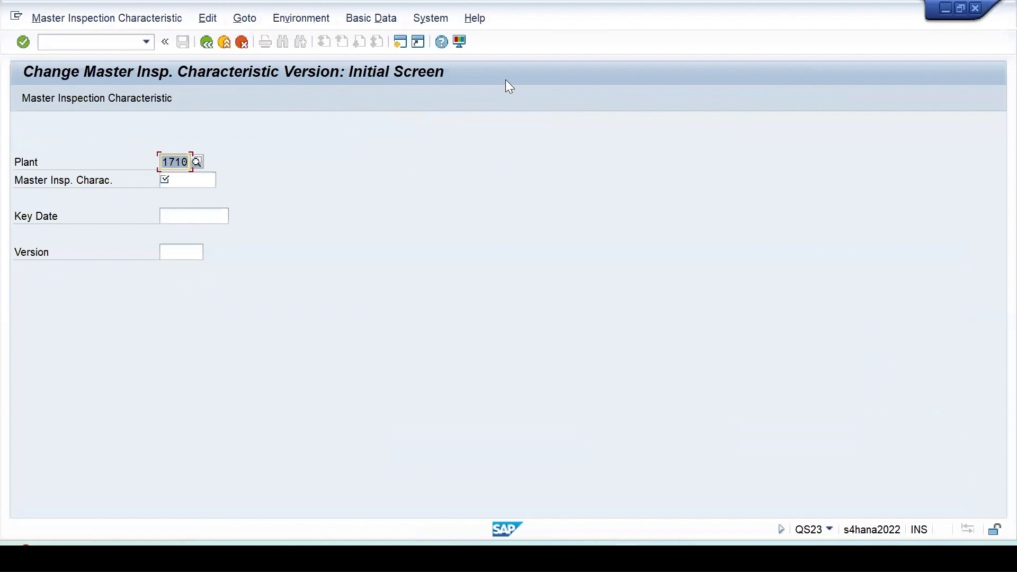
key("F4")
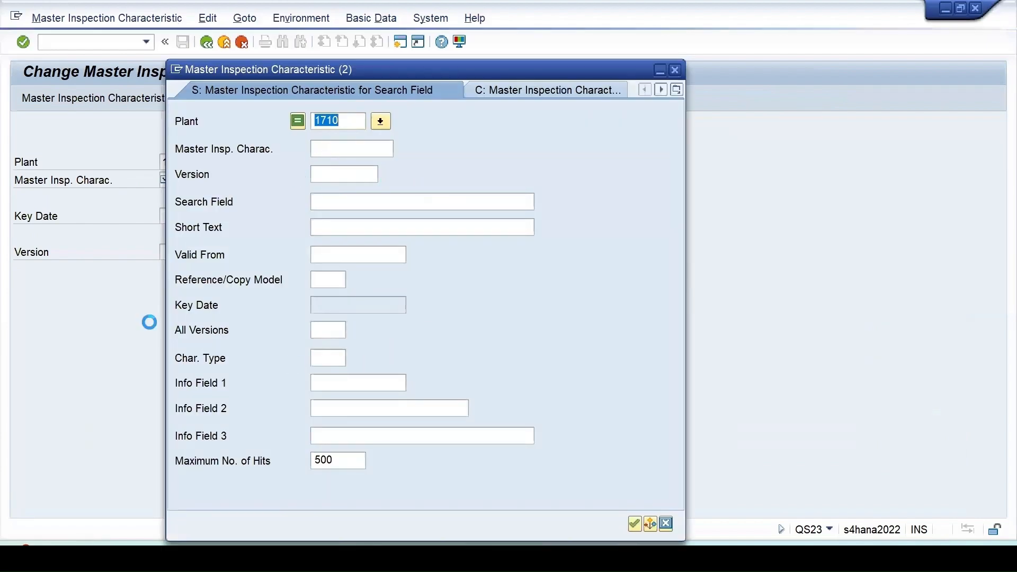
key("Return")
scroll(302, 254, "down", 10)
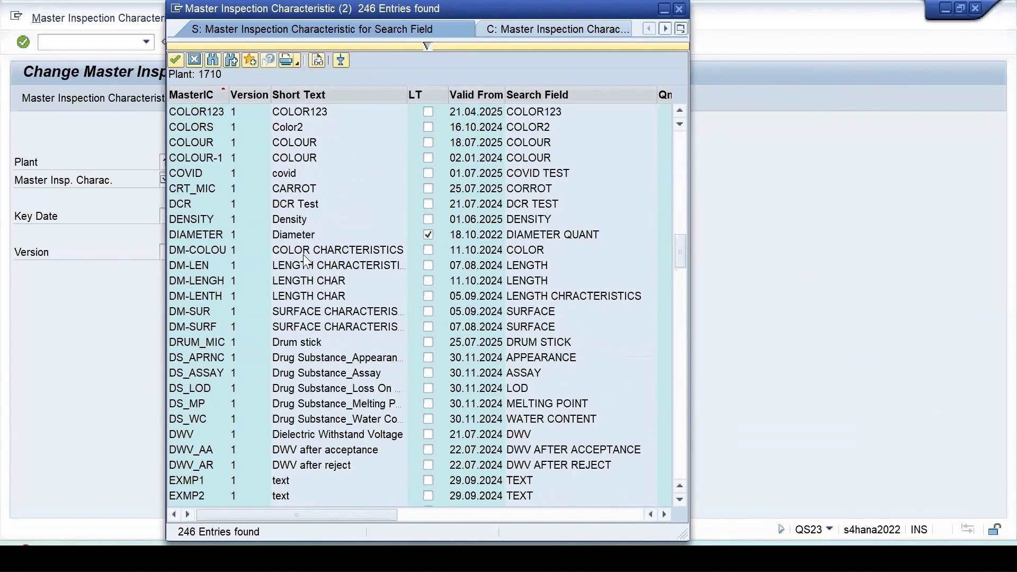
double_click(298, 141)
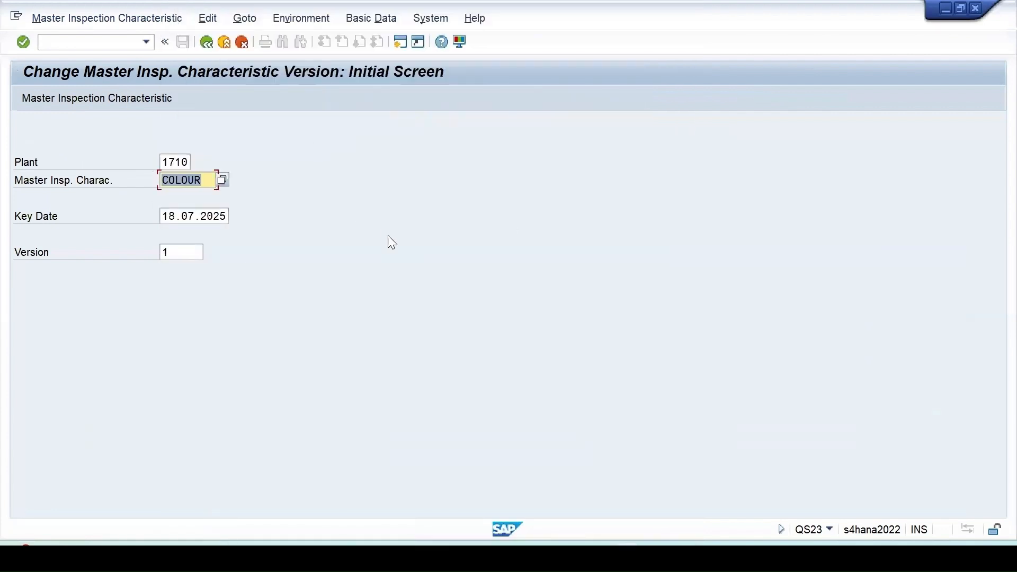
key("Return")
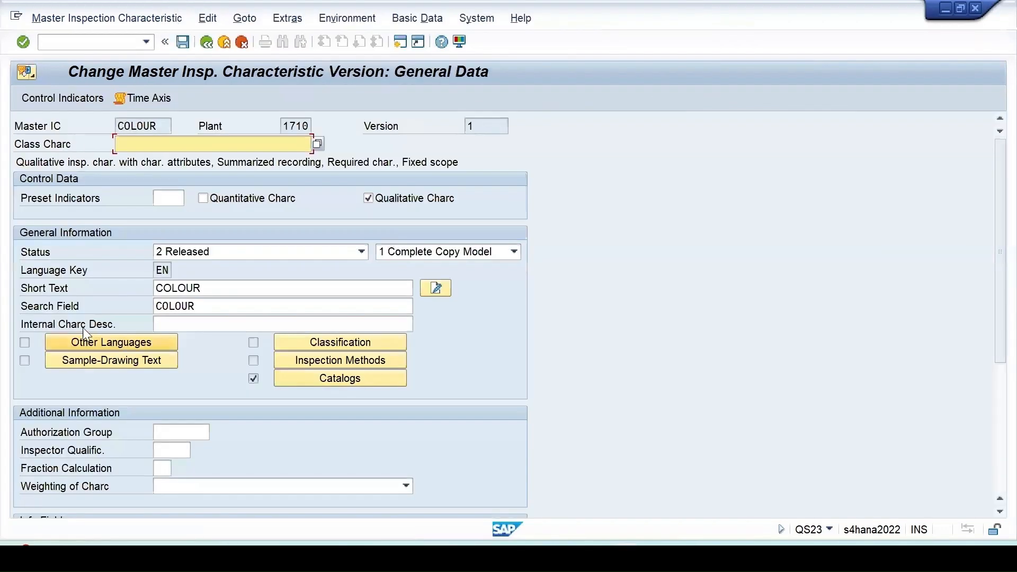
- Assign selected set T-COLORS of plant 1710 as the attribute catalog of characteristic COLOUR and save the characteristic
left_click(315, 376)
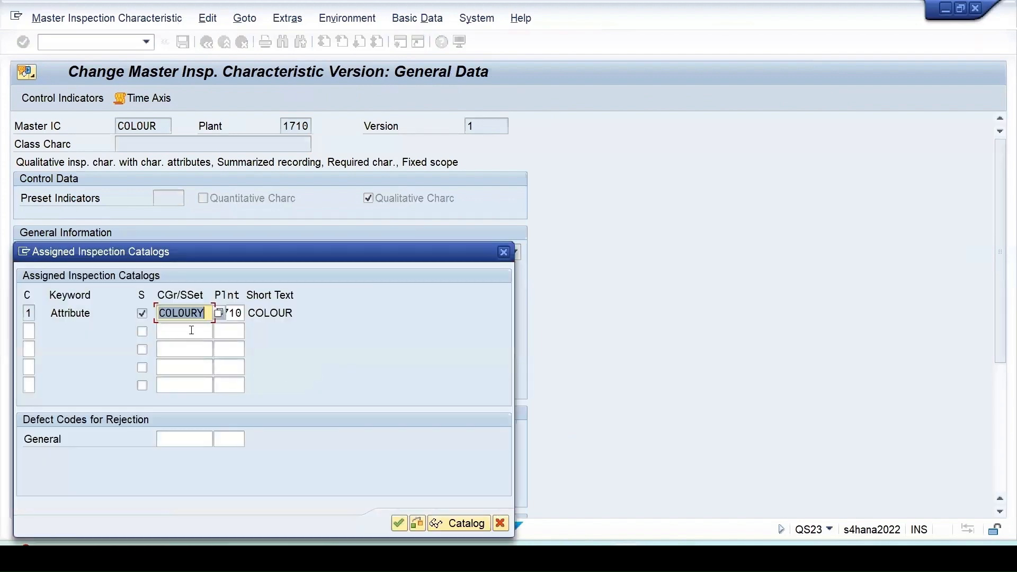
left_click(218, 313)
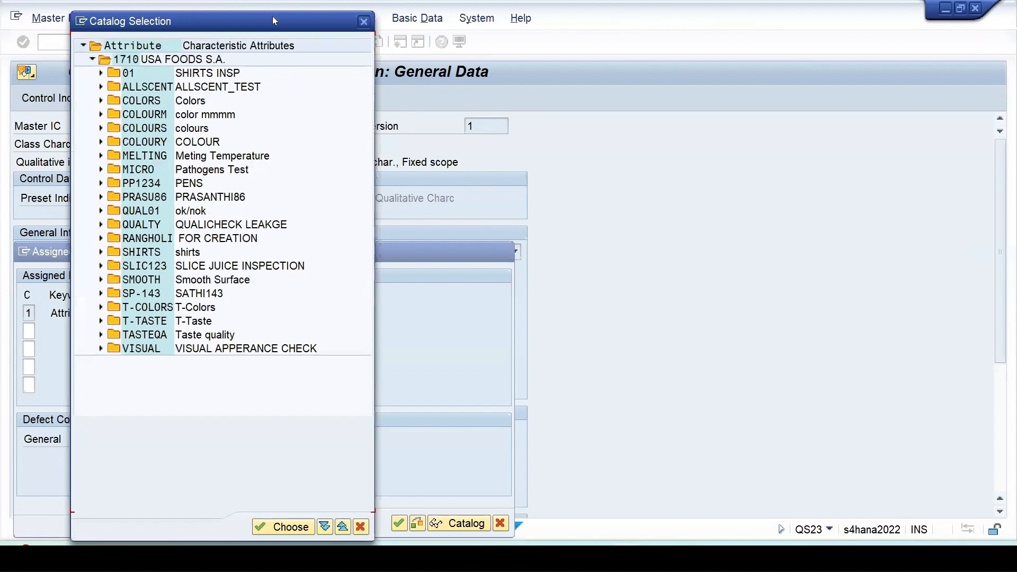
left_click_drag(273, 20, 756, 43)
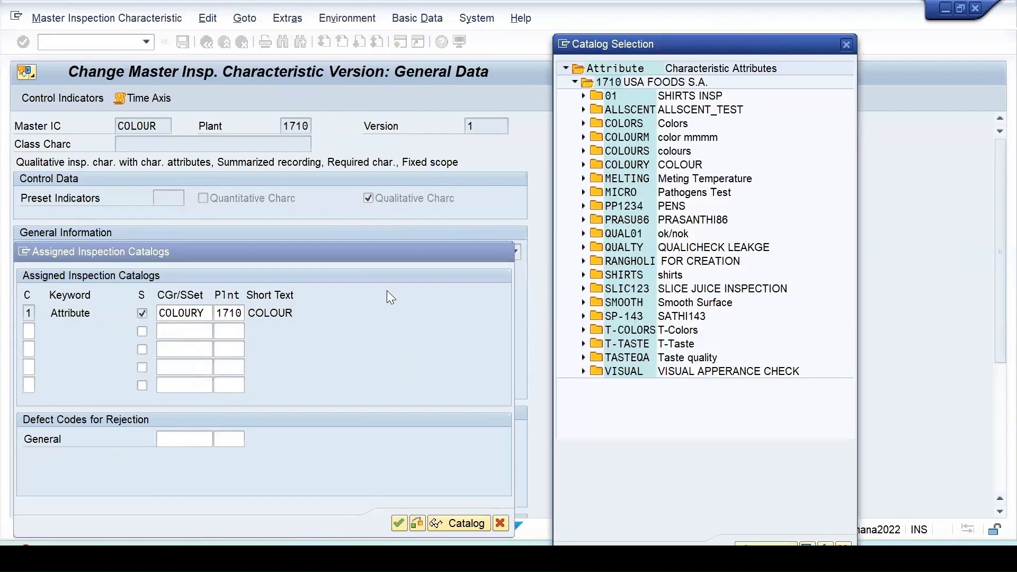
left_click(584, 330)
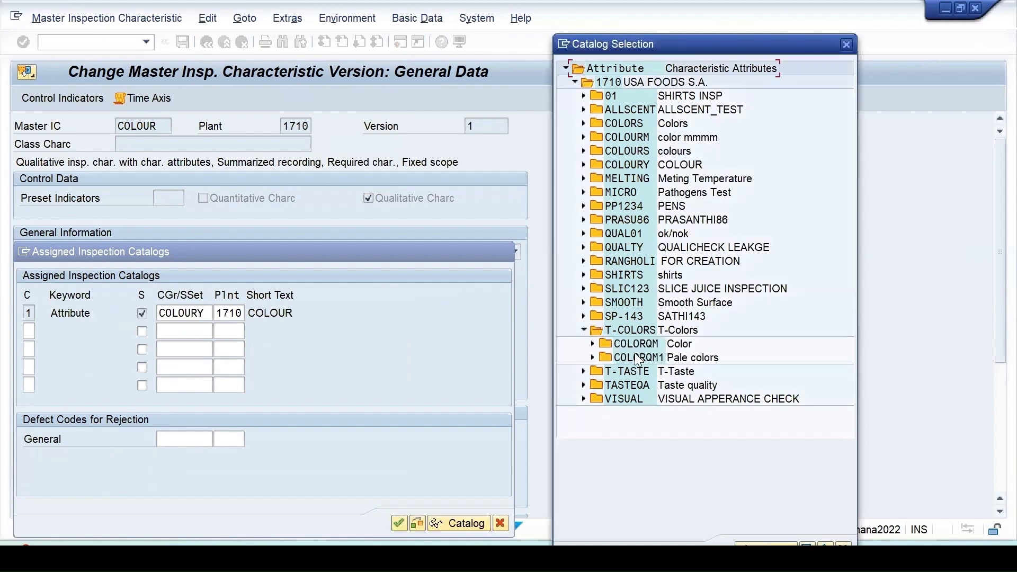
left_click(592, 344)
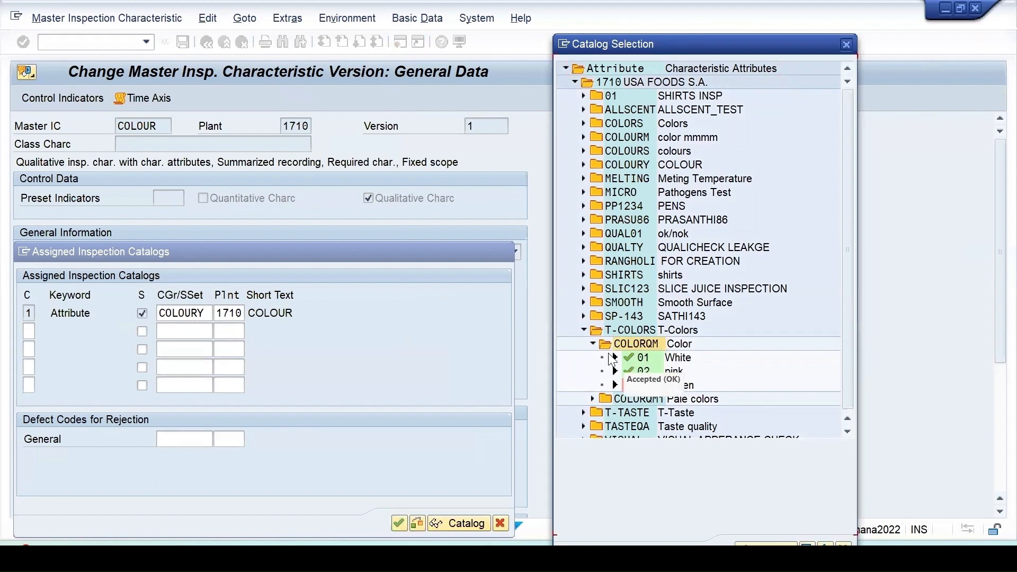
double_click(626, 340)
double_click(627, 329)
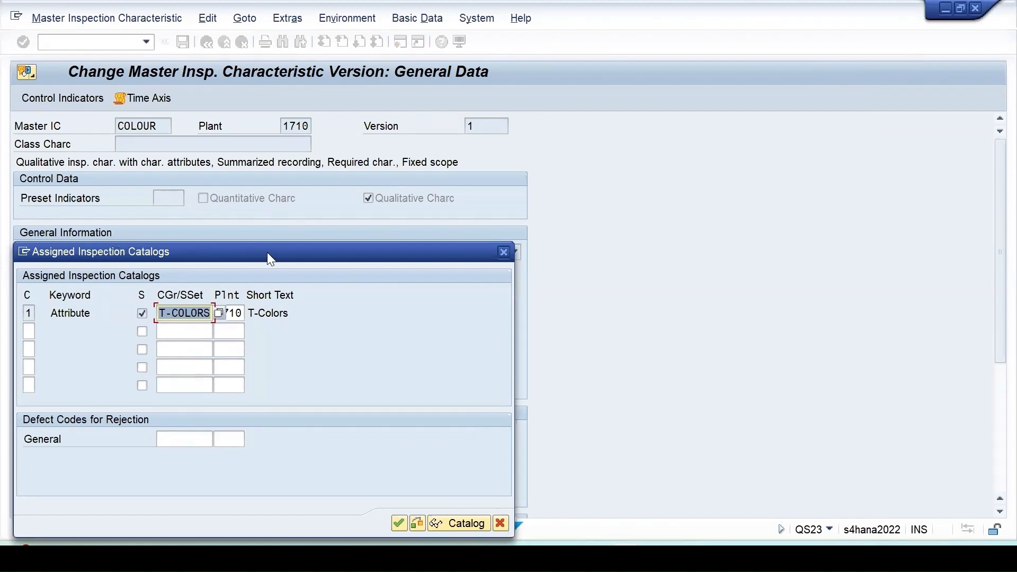
left_click_drag(268, 254, 639, 192)
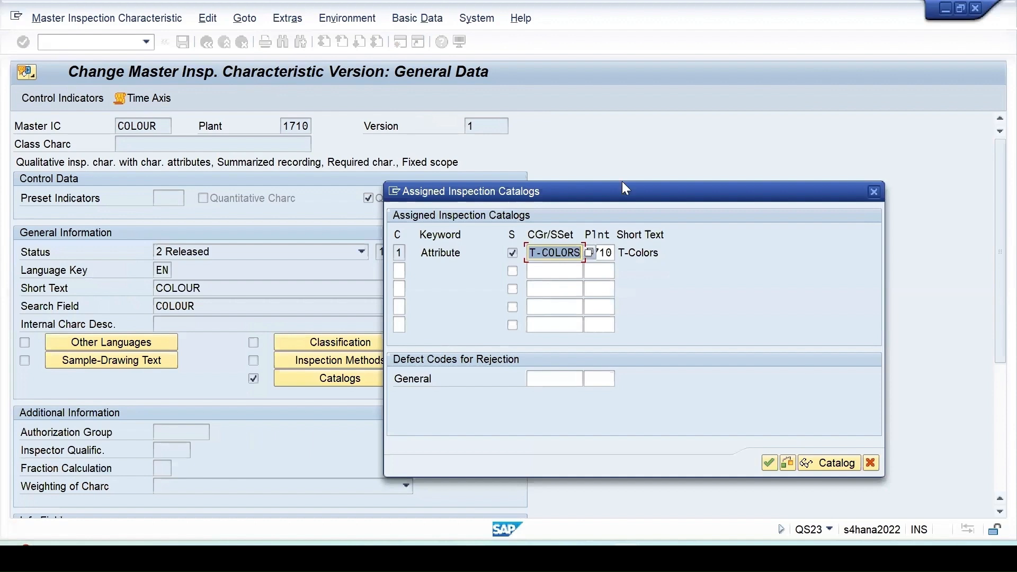
left_click(740, 390)
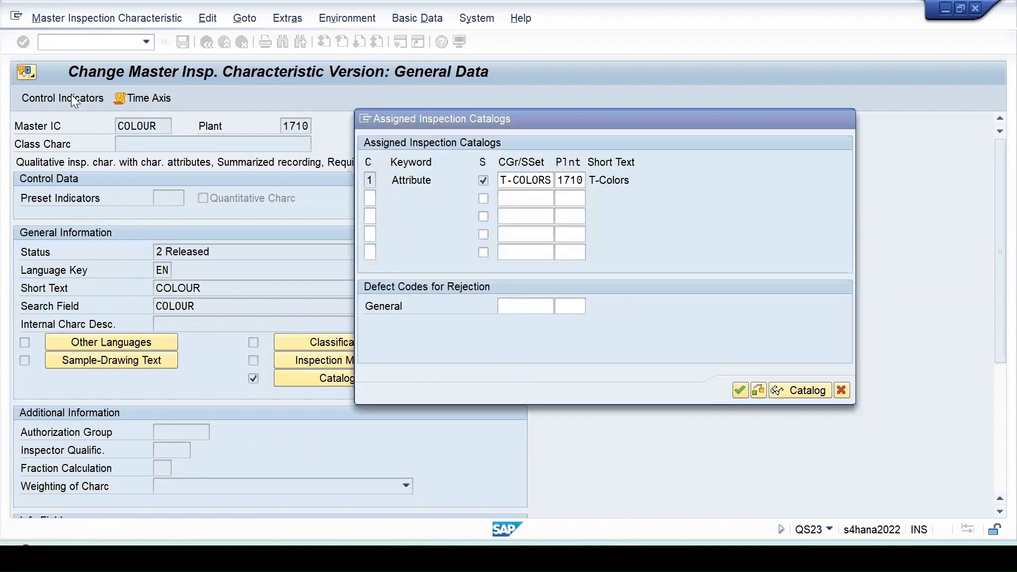
left_click(183, 41)
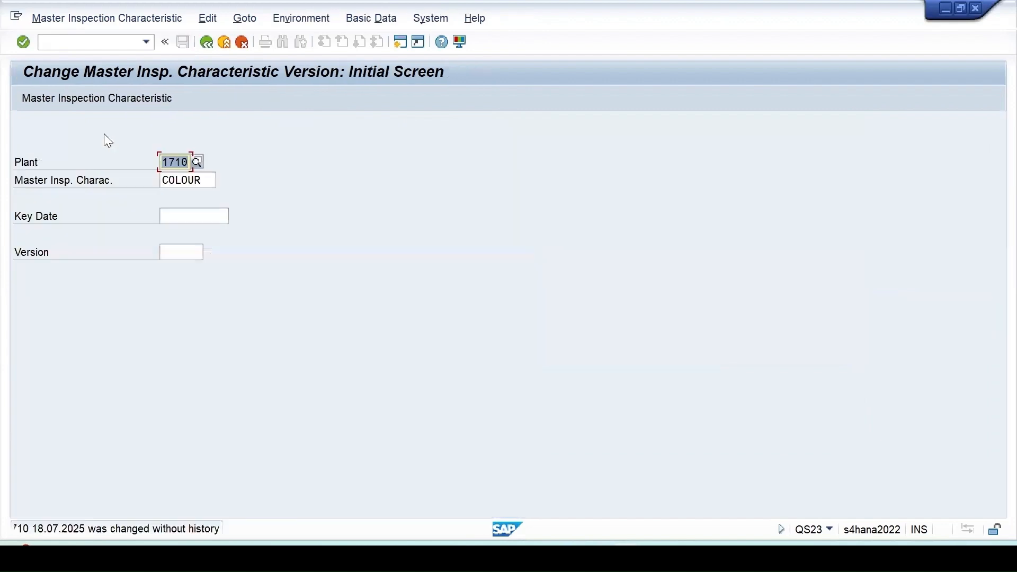